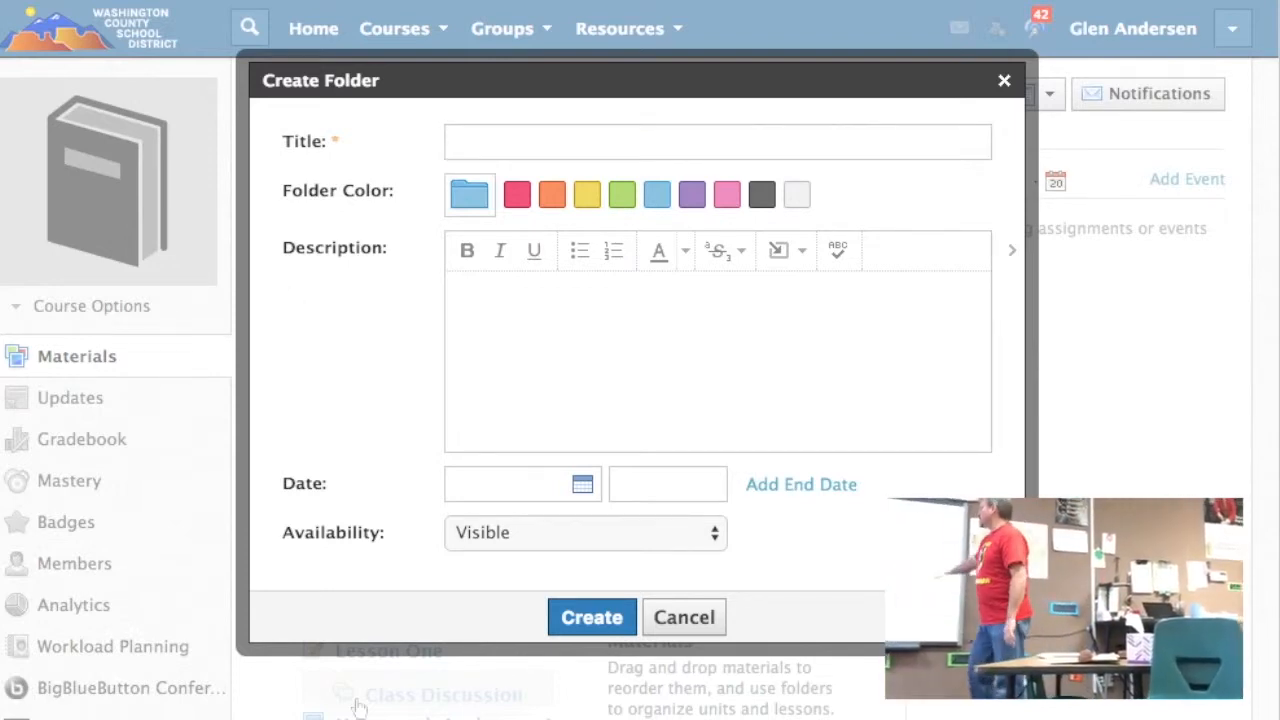
Step: Title the new folder "Language" and set its folder color to green
{"action": "left_click", "coordinate": [878, 148]}
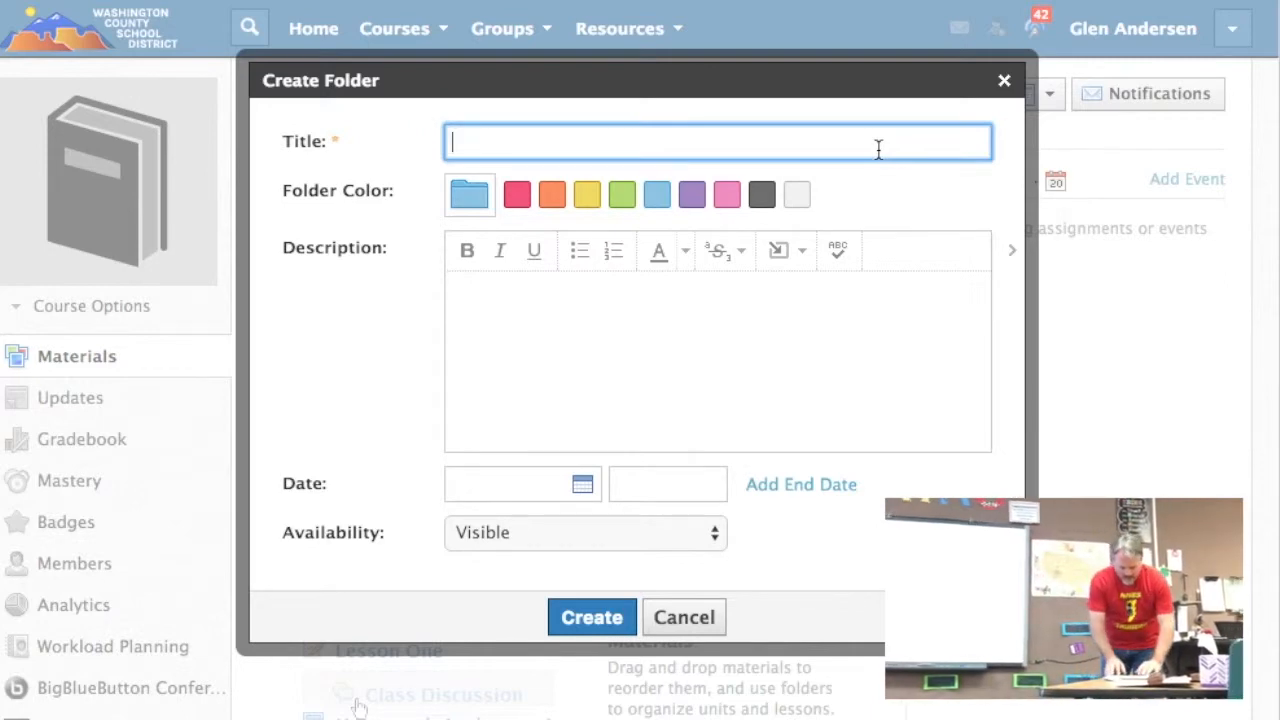
{"action": "type", "text": "Language"}
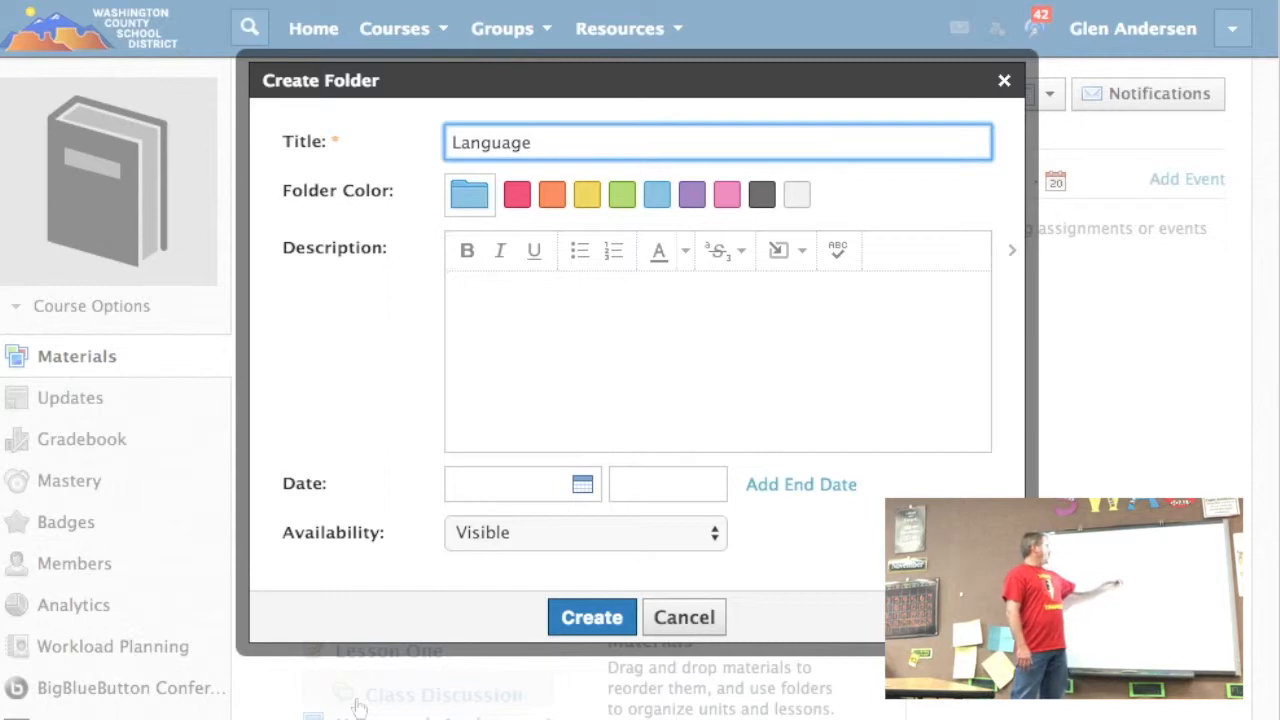
{"action": "left_click", "coordinate": [622, 196]}
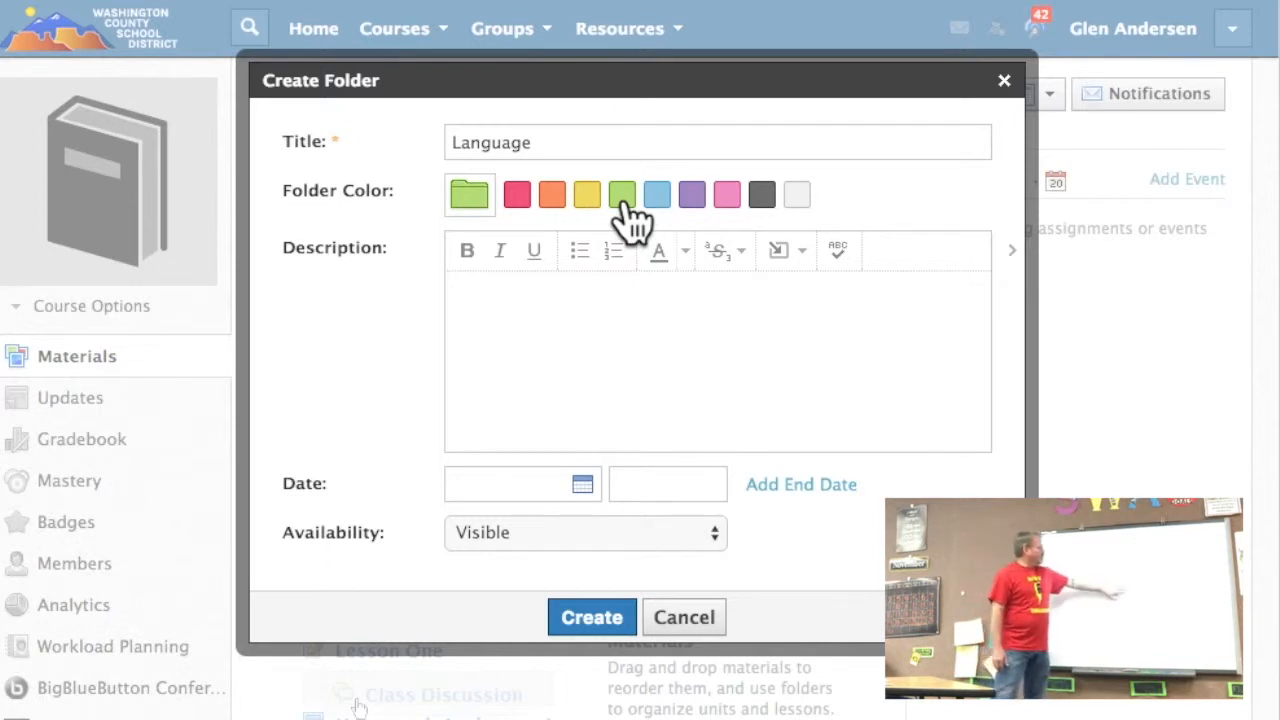
Step: Enter the folder description "This folder is for Grammar Practice and Writing." and create the folder
{"action": "left_click", "coordinate": [477, 292]}
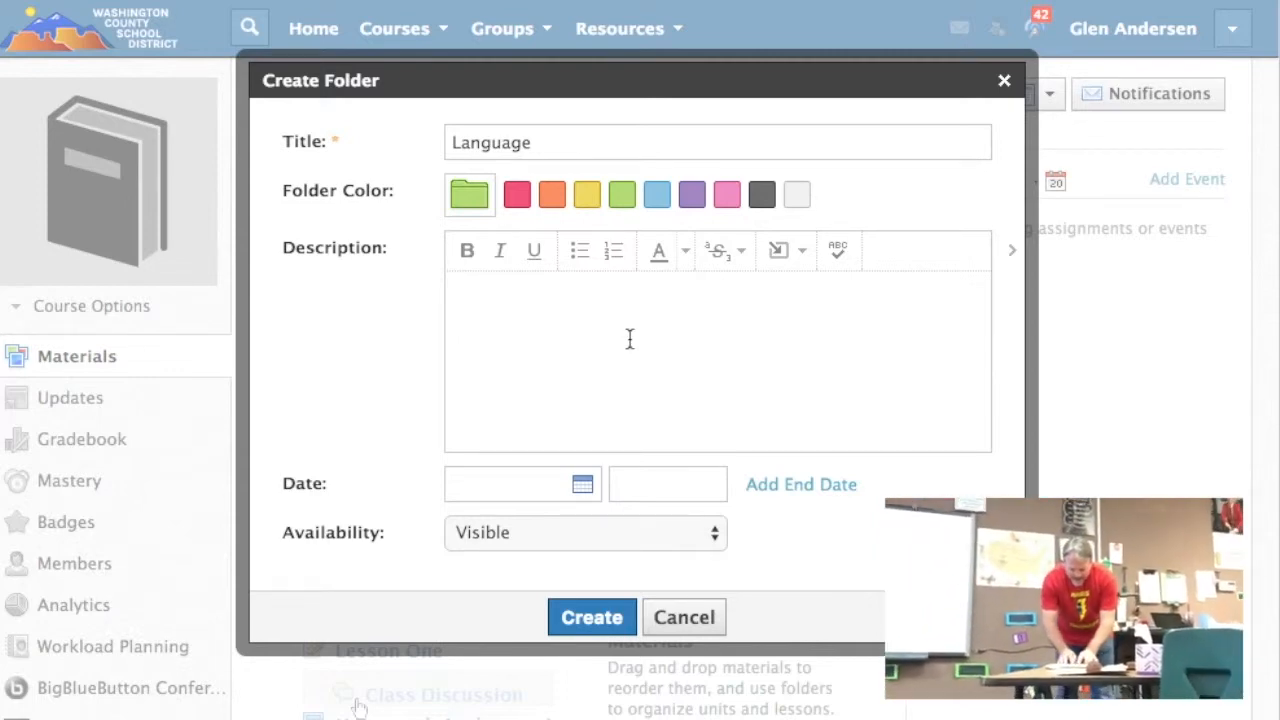
{"action": "type", "text": "This folder"}
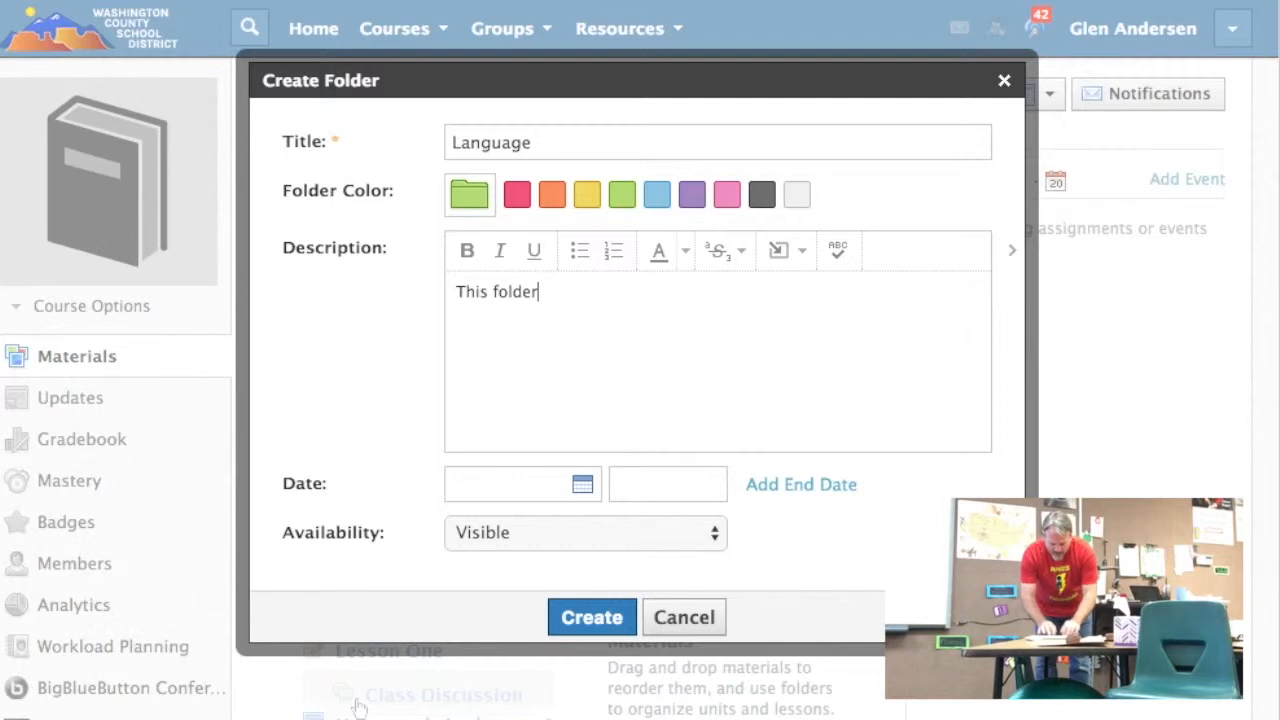
{"action": "type", "text": " is for Grammar P"}
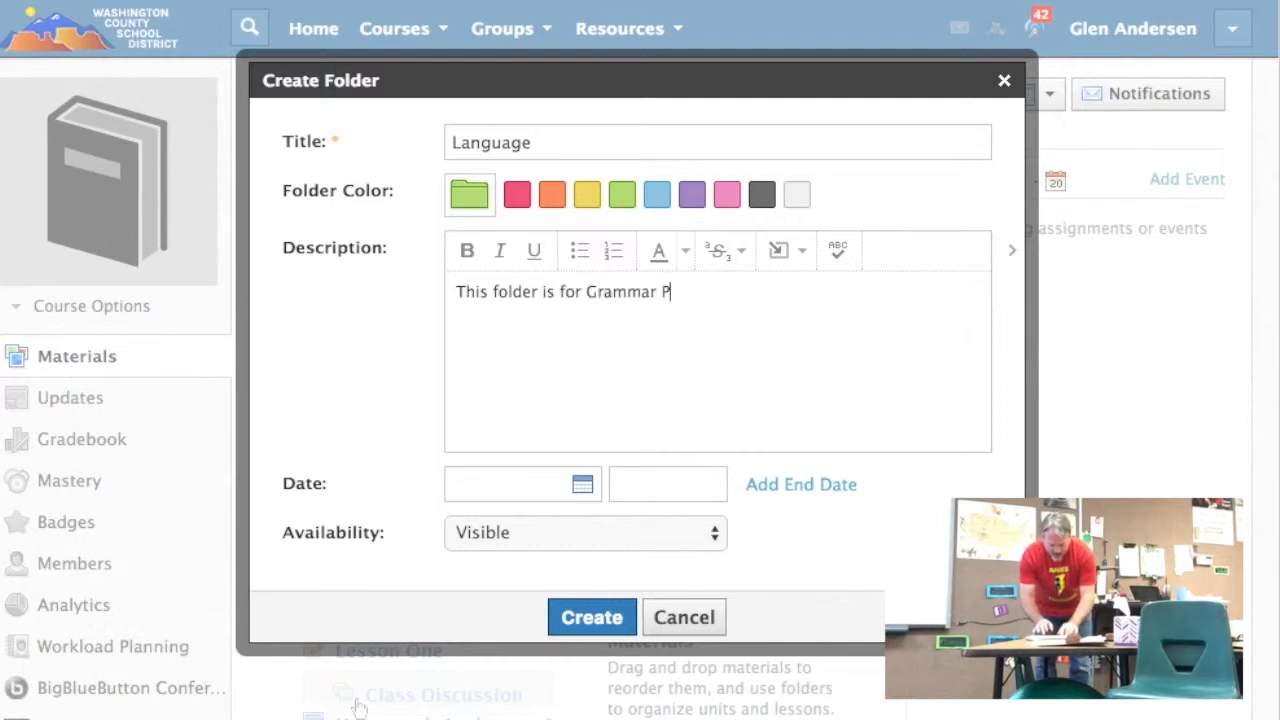
{"action": "type", "text": "ractice and"}
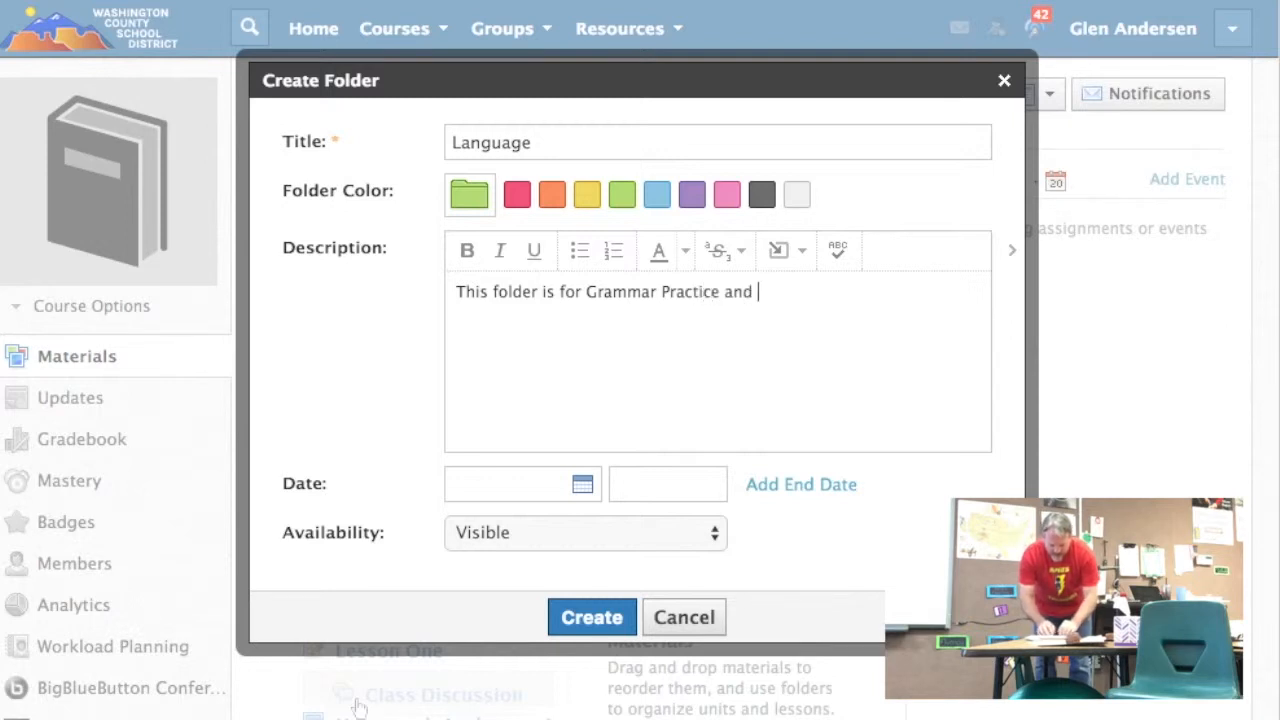
{"action": "type", "text": "Writing."}
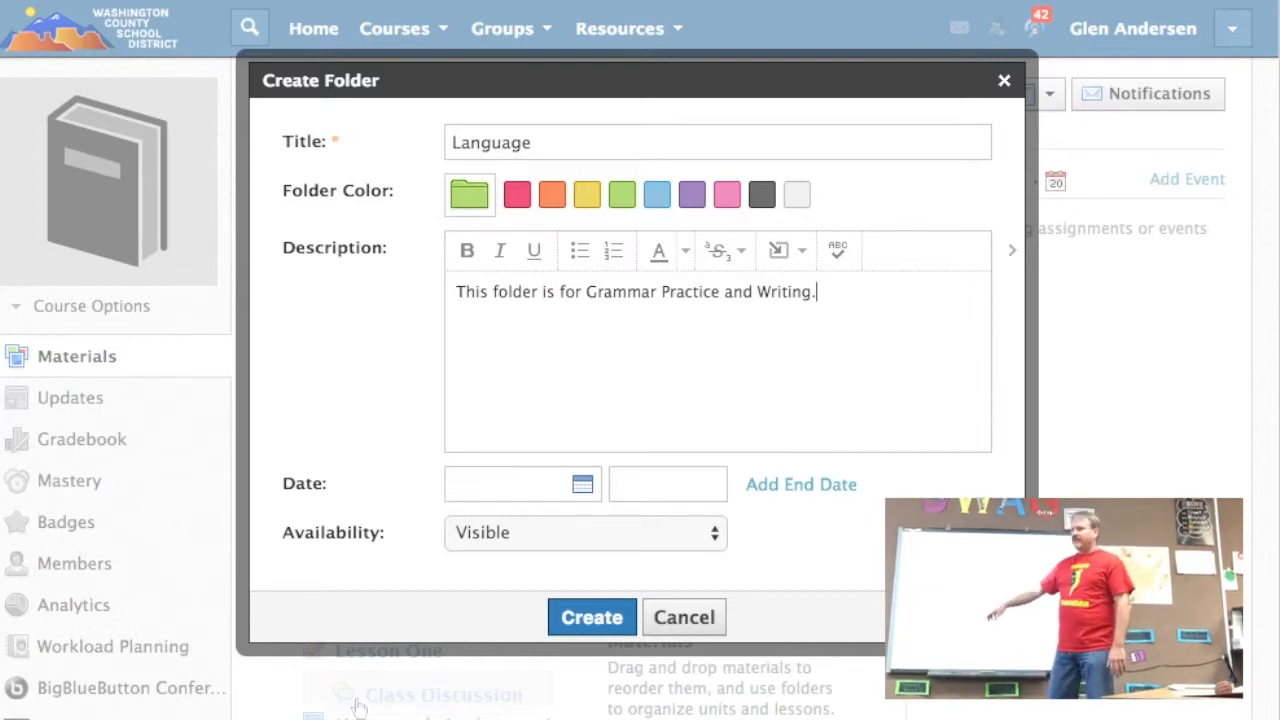
{"action": "left_click", "coordinate": [604, 618]}
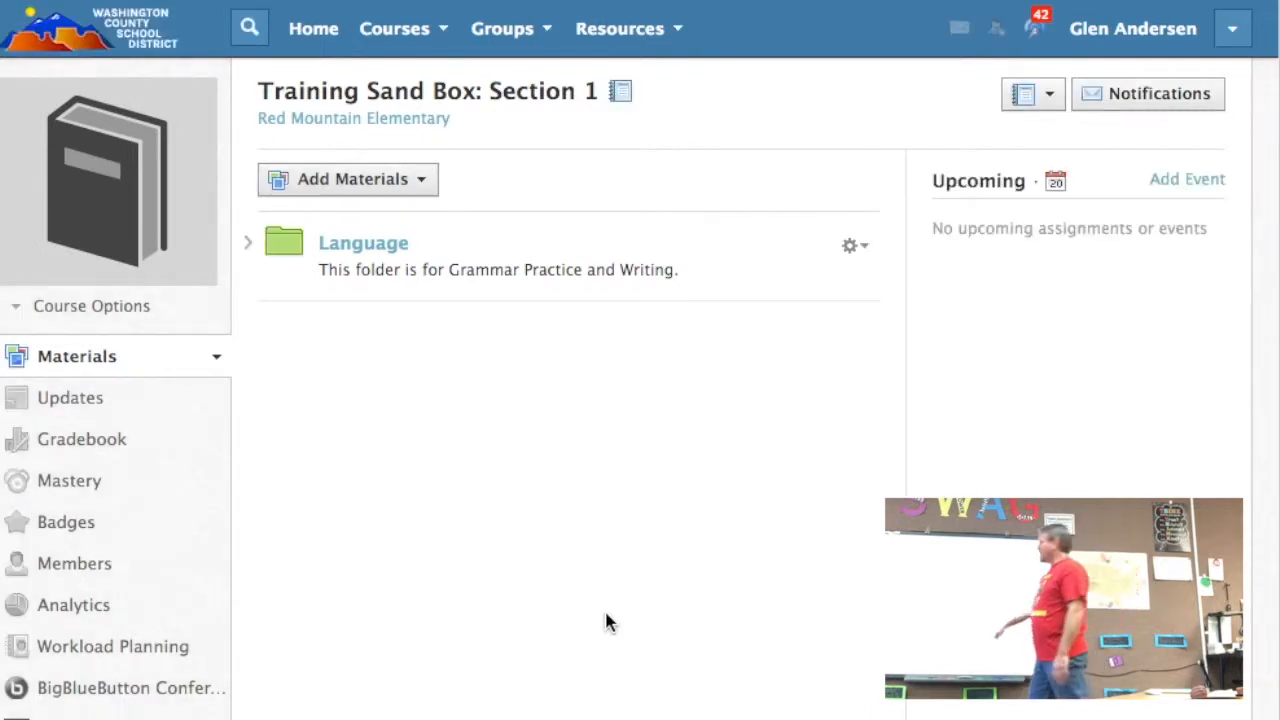
Step: Start a new assignment inside the Language folder and name it "Writing a sentence"
{"action": "left_click", "coordinate": [380, 250]}
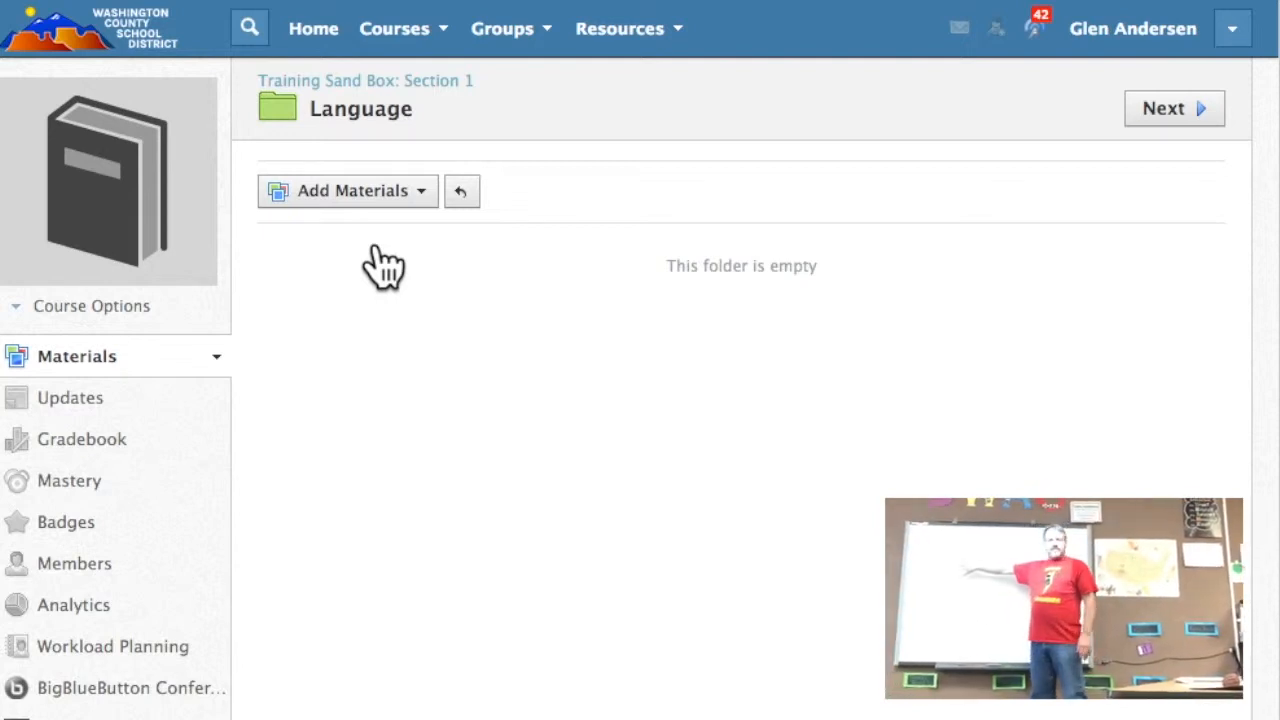
{"action": "left_click", "coordinate": [408, 194]}
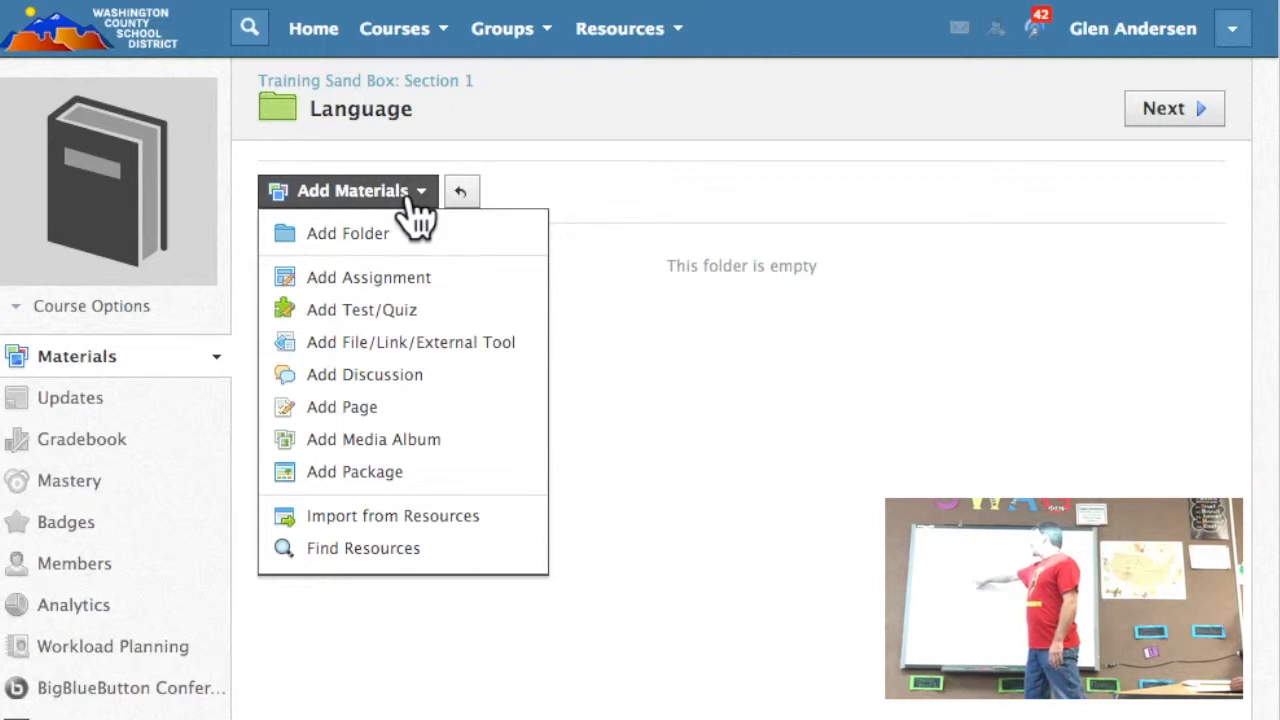
{"action": "left_click", "coordinate": [409, 279]}
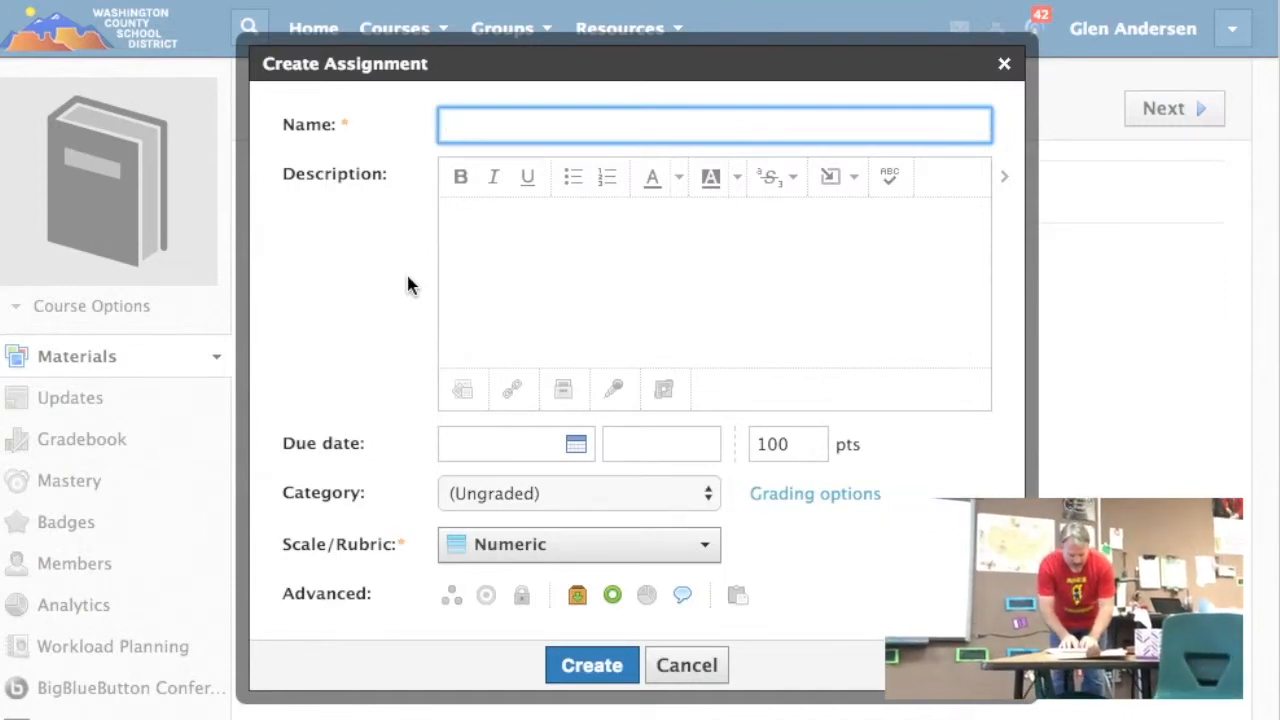
{"action": "type", "text": "Writing "}
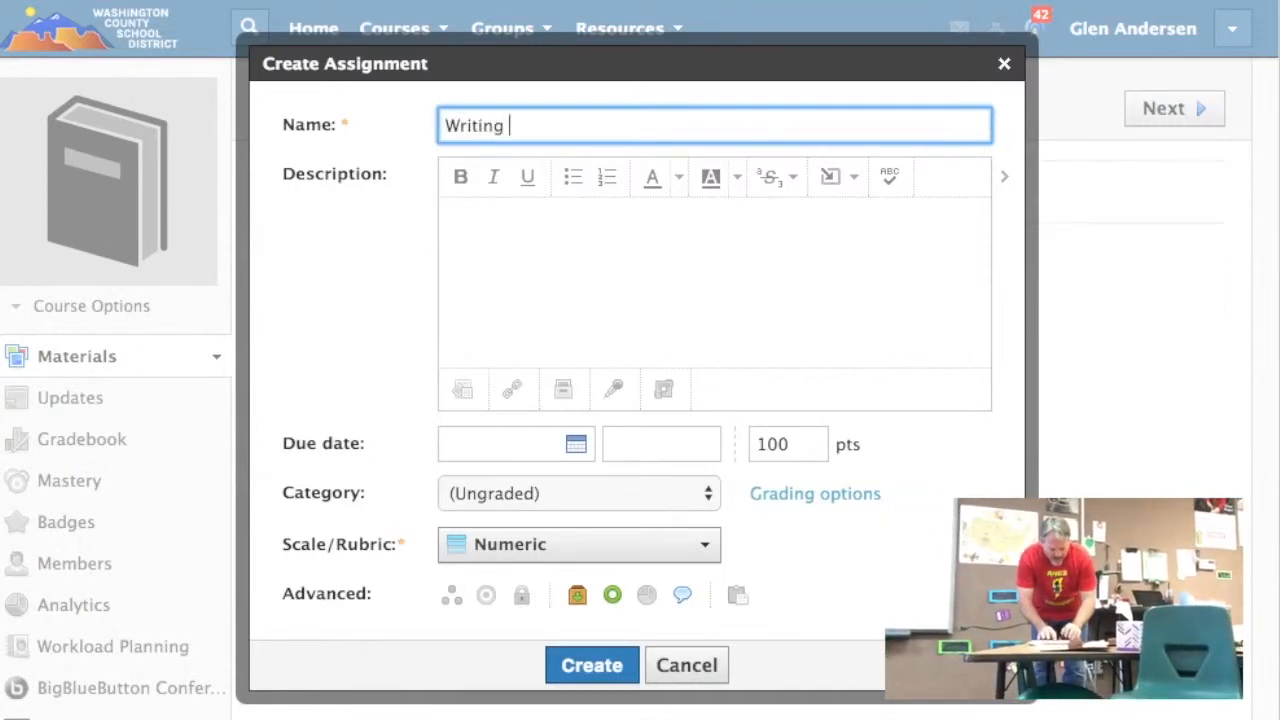
{"action": "type", "text": "a sentence"}
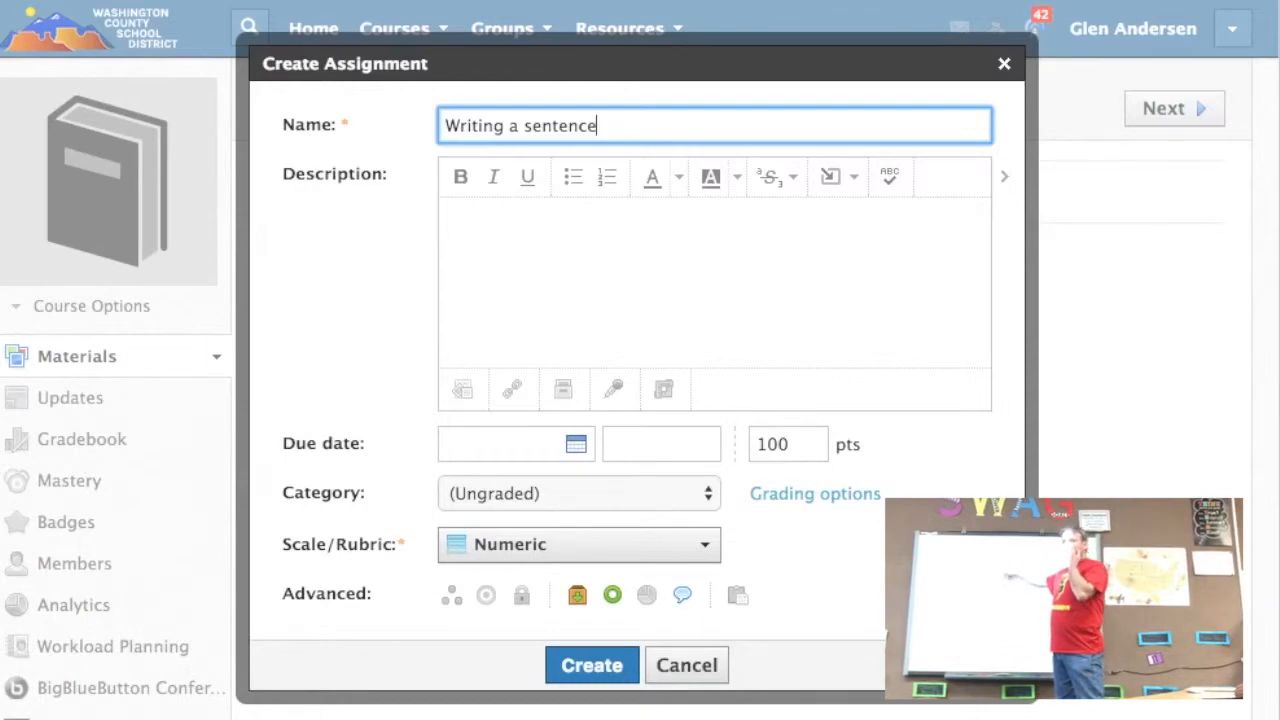
Step: Enter "Write a sentence about Thanksgiving." as the assignment description
{"action": "left_click", "coordinate": [568, 228]}
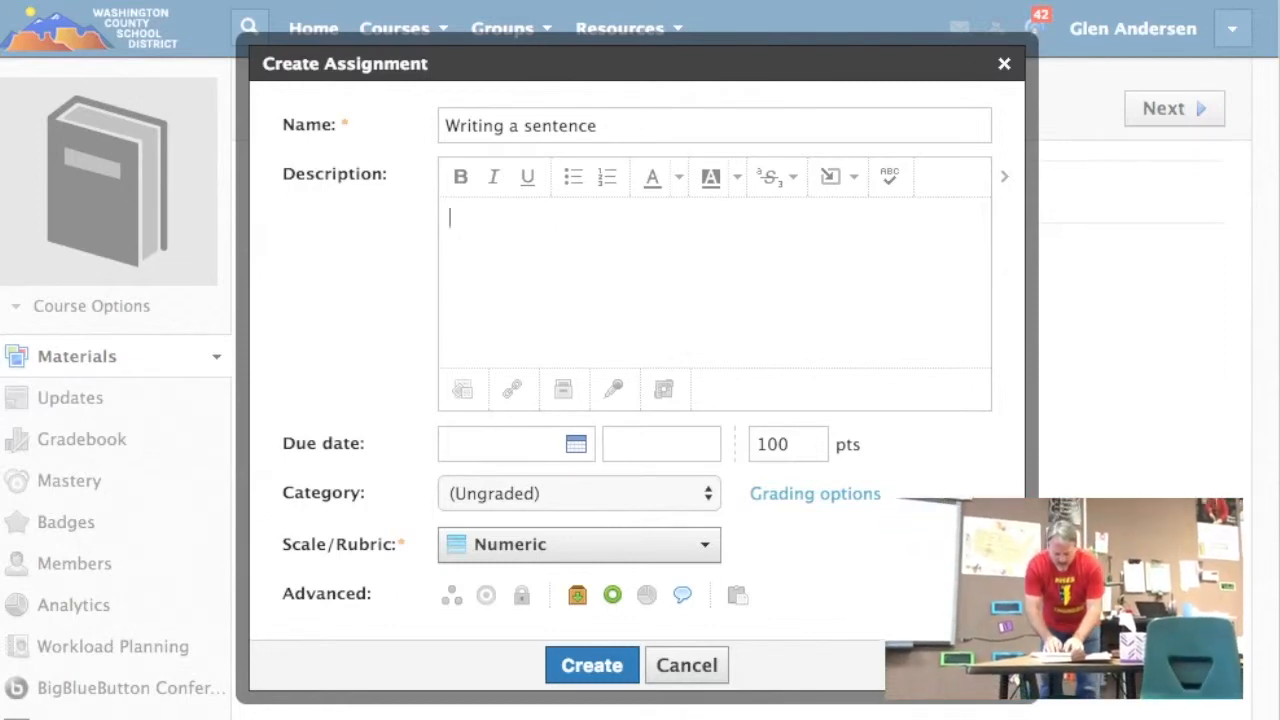
{"action": "type", "text": "Write a sent"}
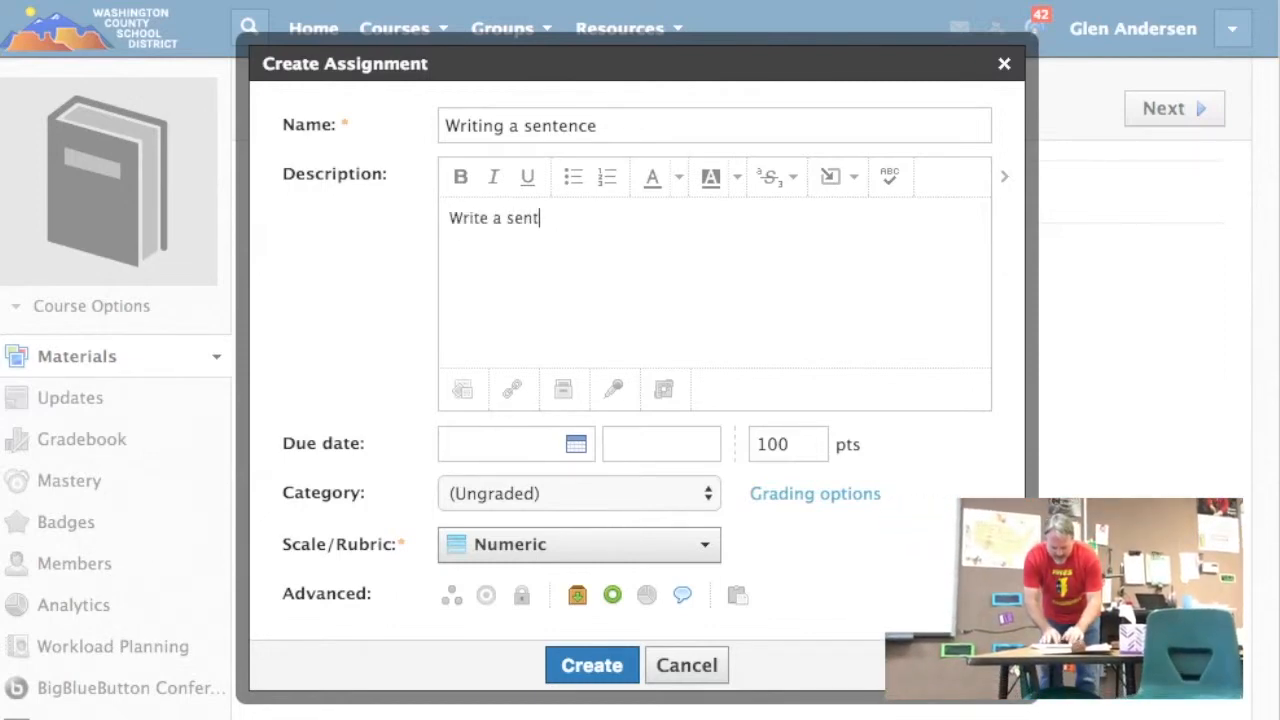
{"action": "type", "text": "ence"}
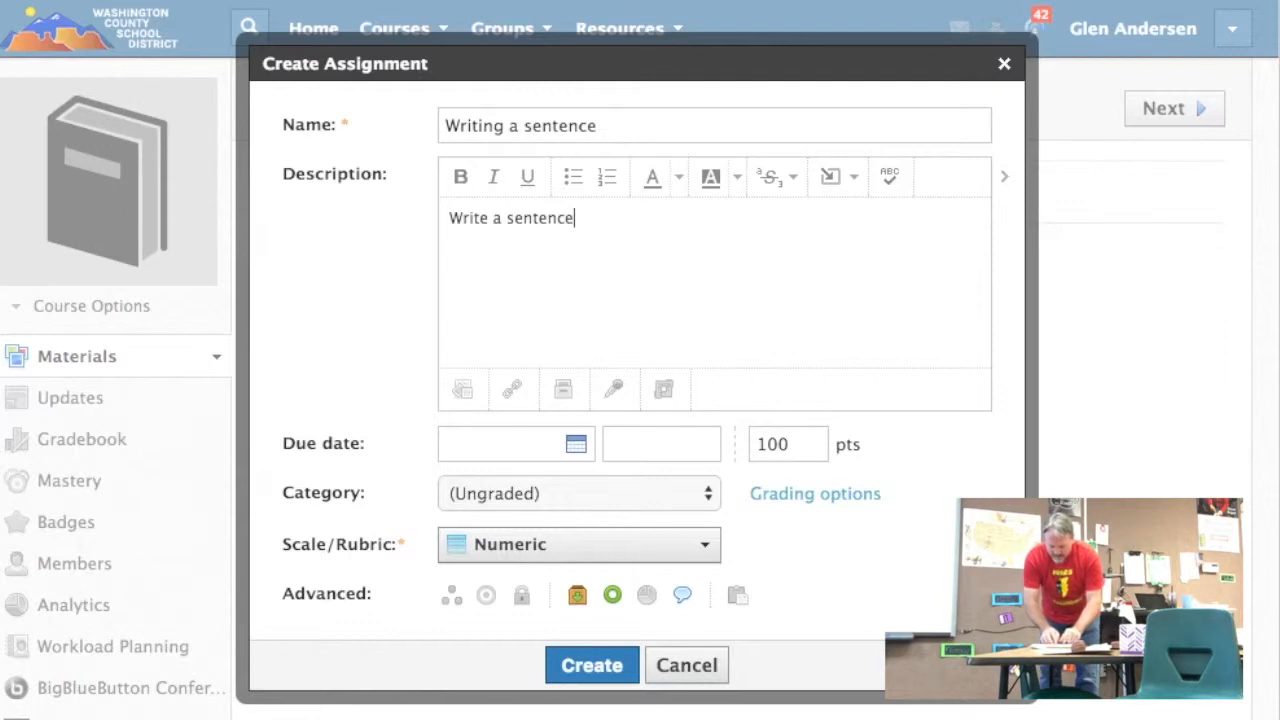
{"action": "type", "text": " about"}
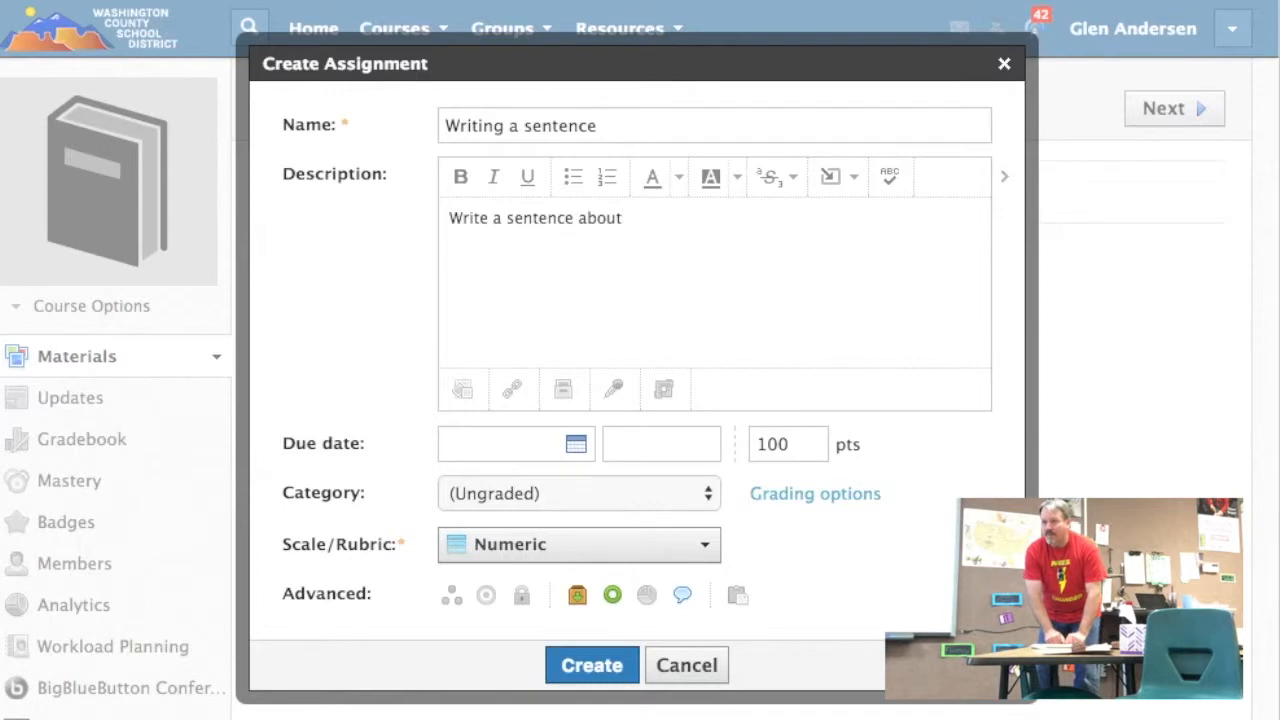
{"action": "type", "text": " Thanksgiving."}
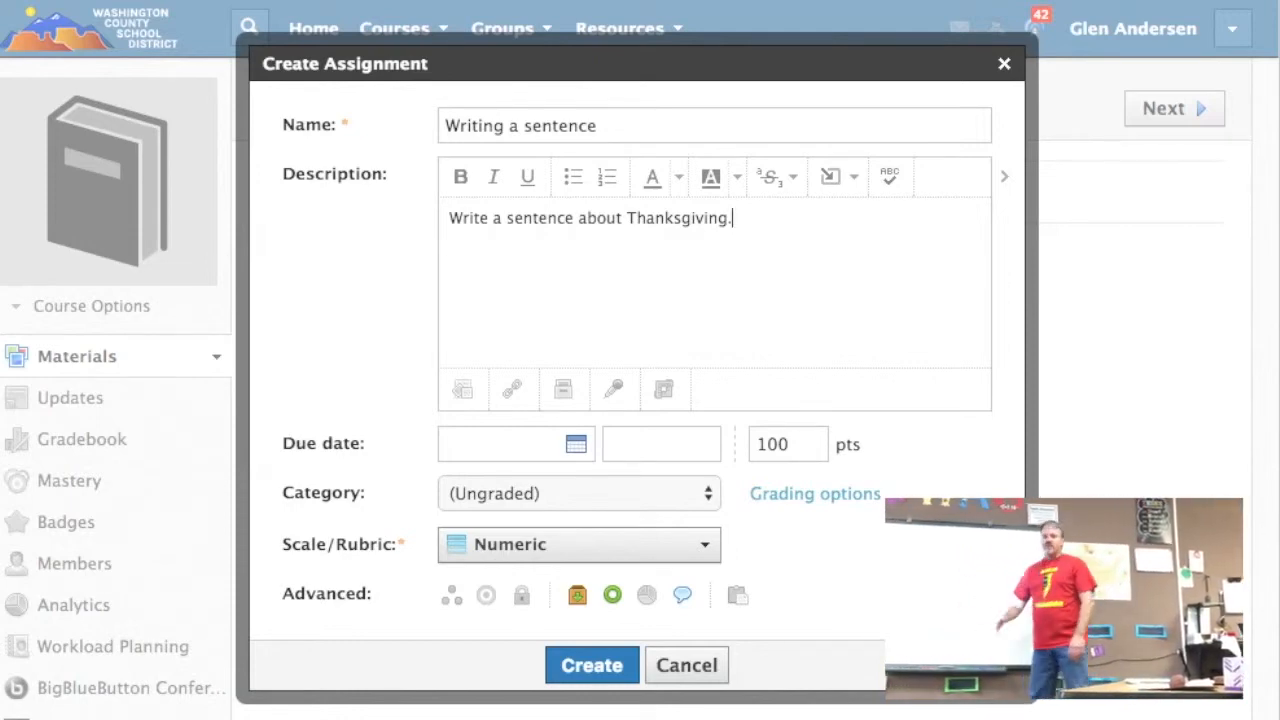
Step: Add a bulleted list below the description sentence with the items "Capital letters" and "Punctuation"
{"action": "key", "text": "Return"}
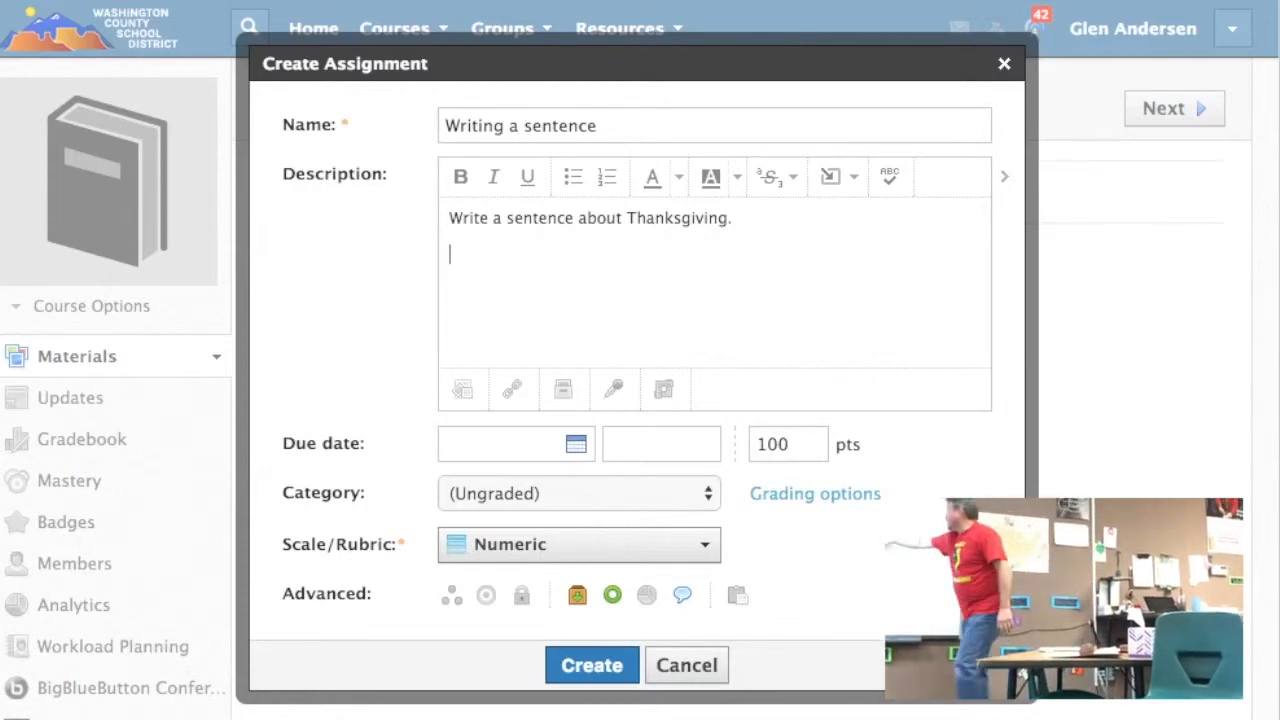
{"action": "left_click", "coordinate": [572, 178]}
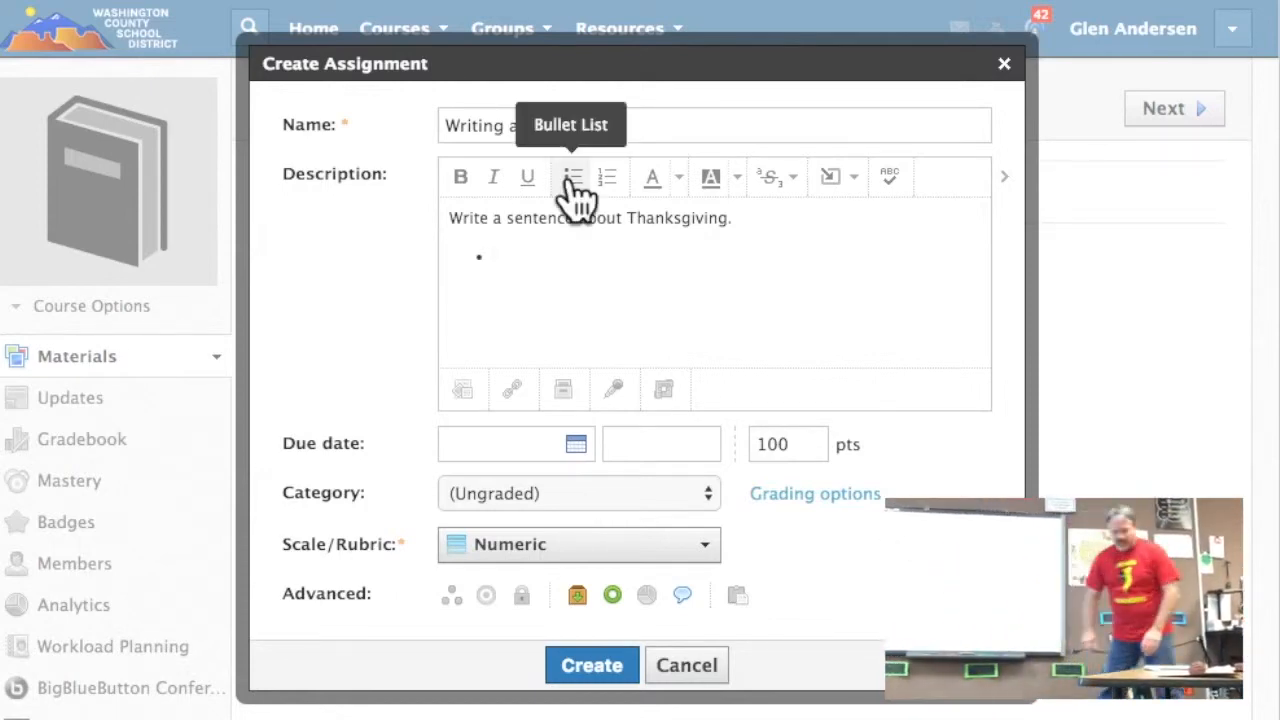
{"action": "type", "text": "Cap"}
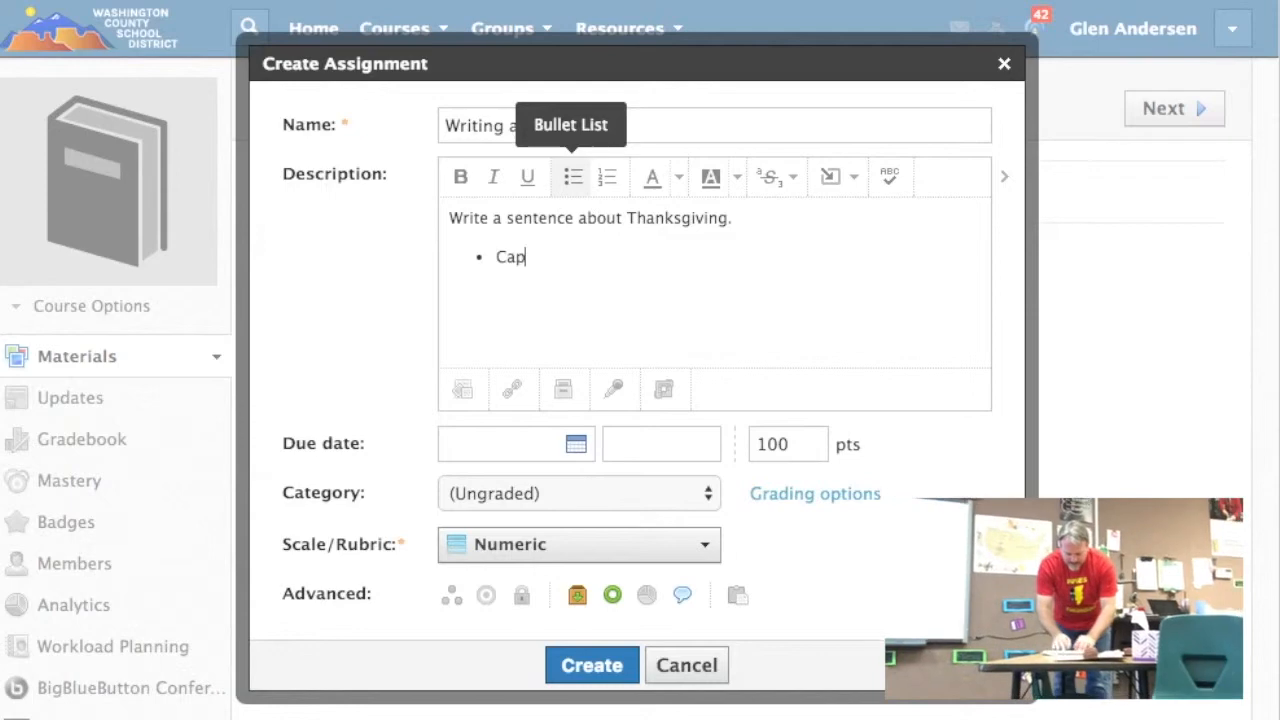
{"action": "type", "text": "ital letters"}
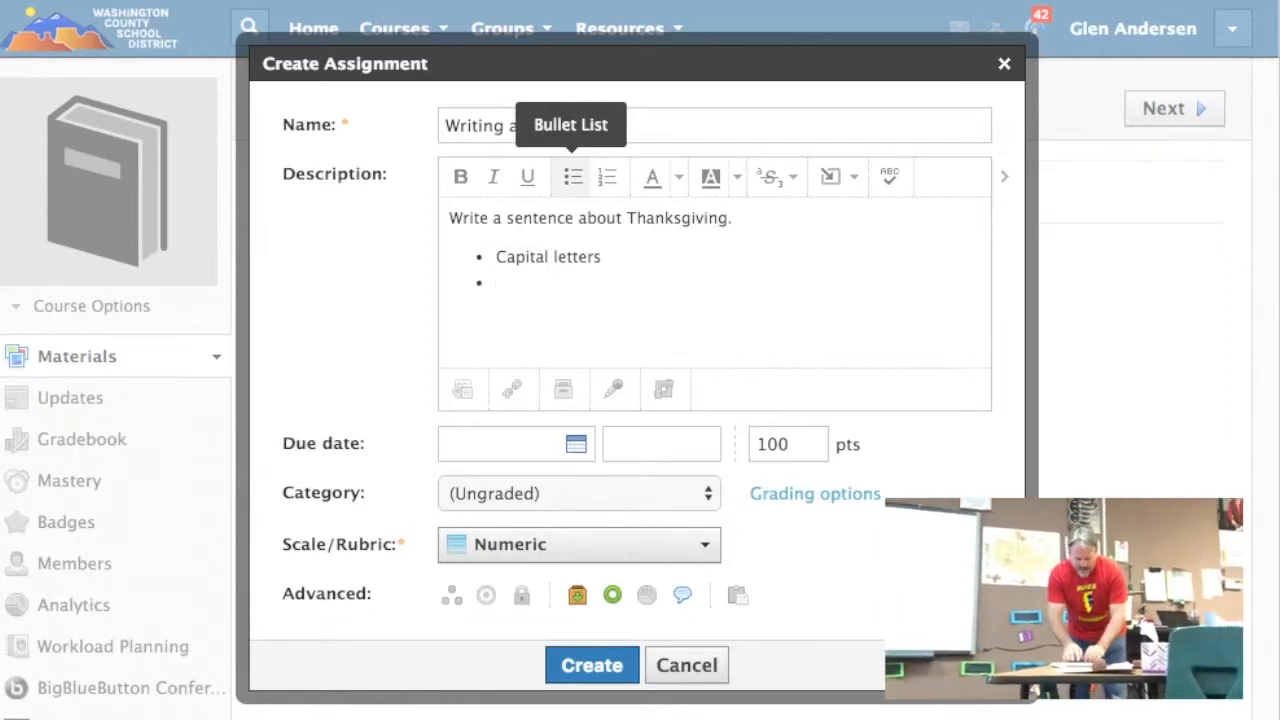
{"action": "type", "text": "Punctuation"}
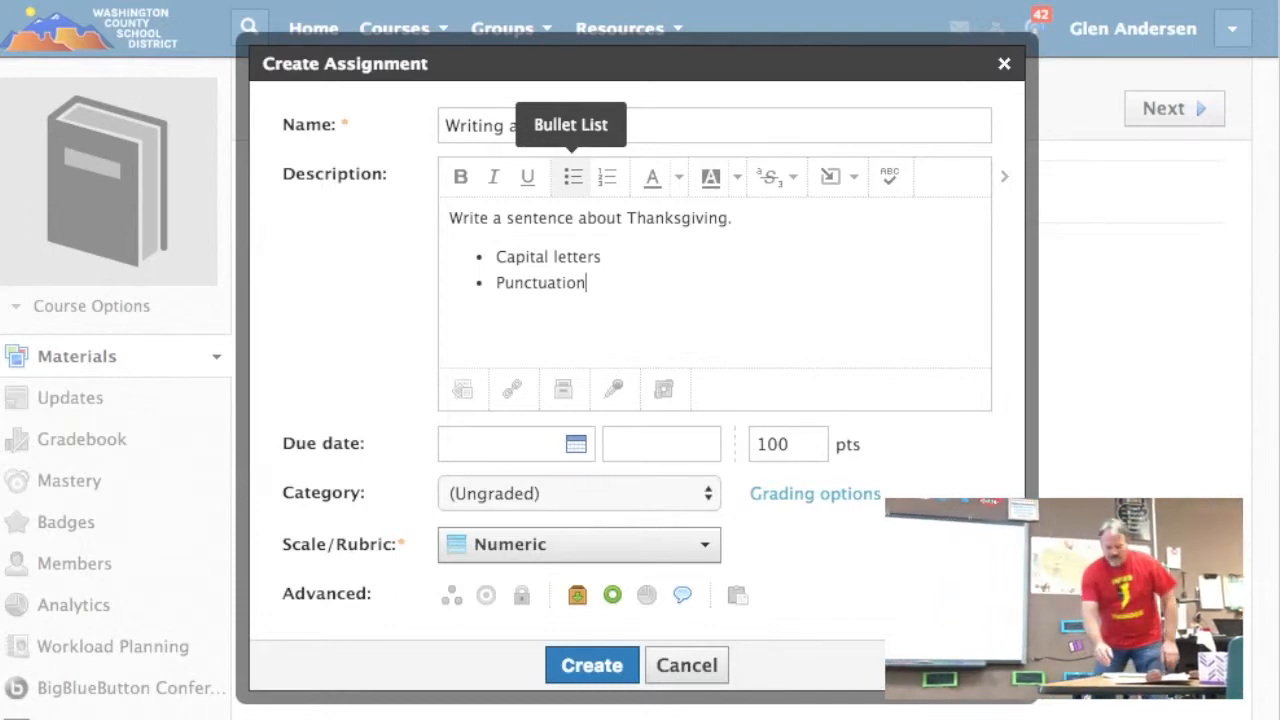
Step: Append "Don't forget the following items in your sentence." after the Thanksgiving sentence, above the bulleted list
{"action": "left_click", "coordinate": [798, 222]}
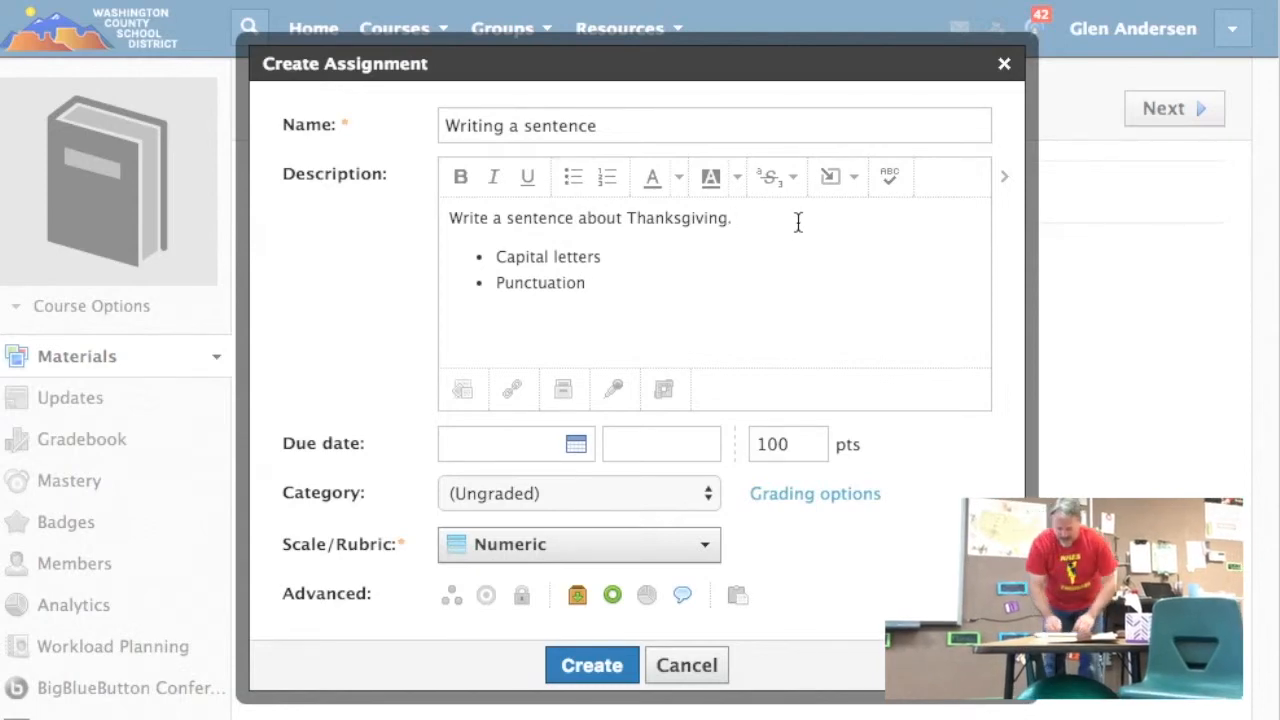
{"action": "type", "text": "Don"}
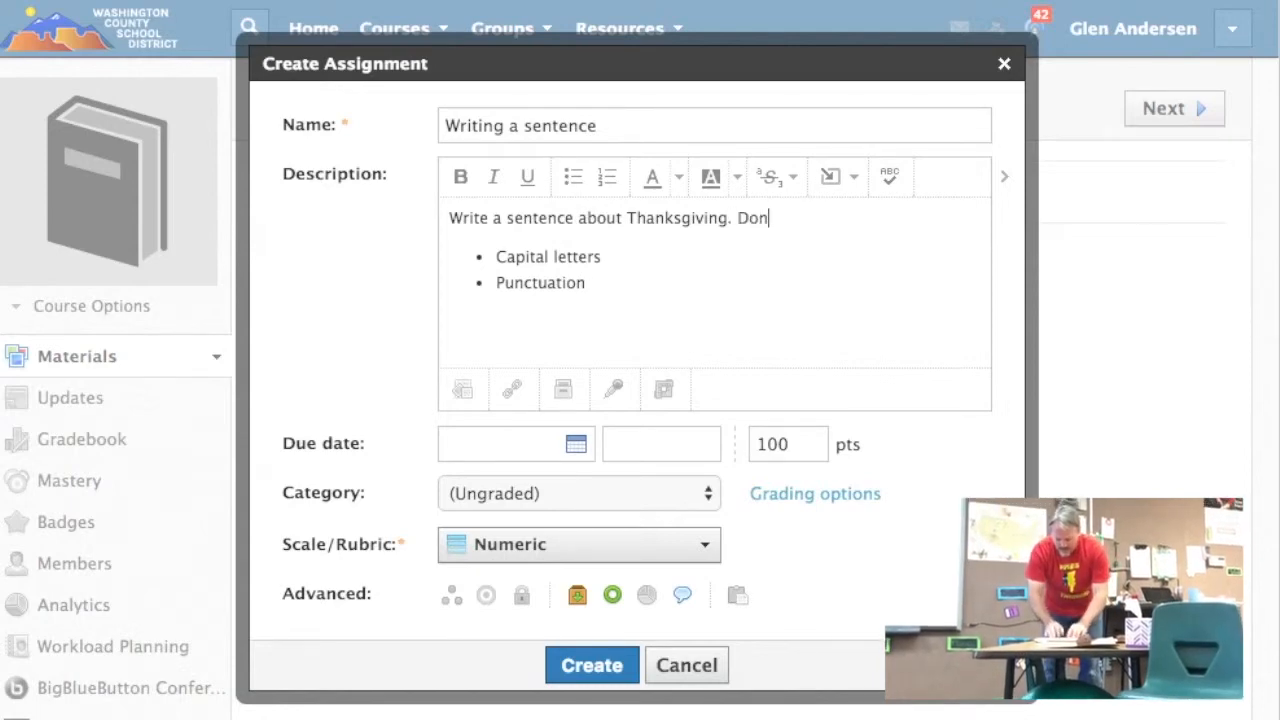
{"action": "type", "text": "'t forget"}
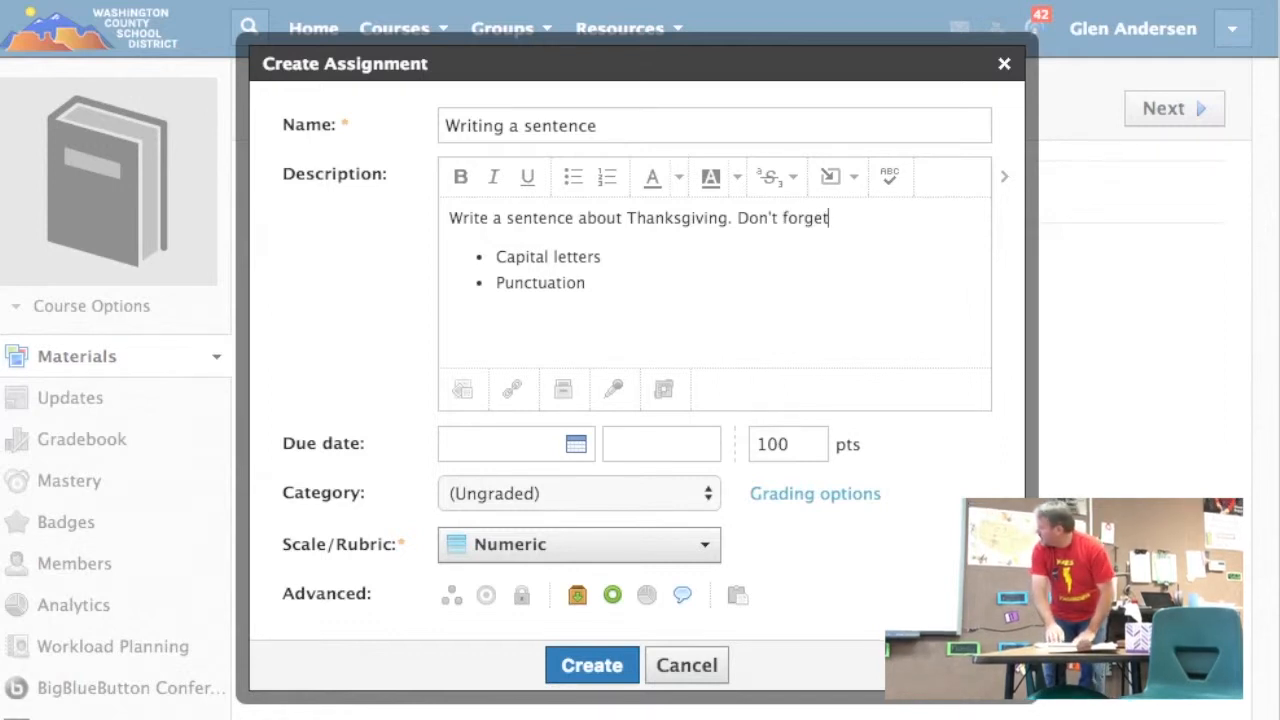
{"action": "type", "text": " the f"}
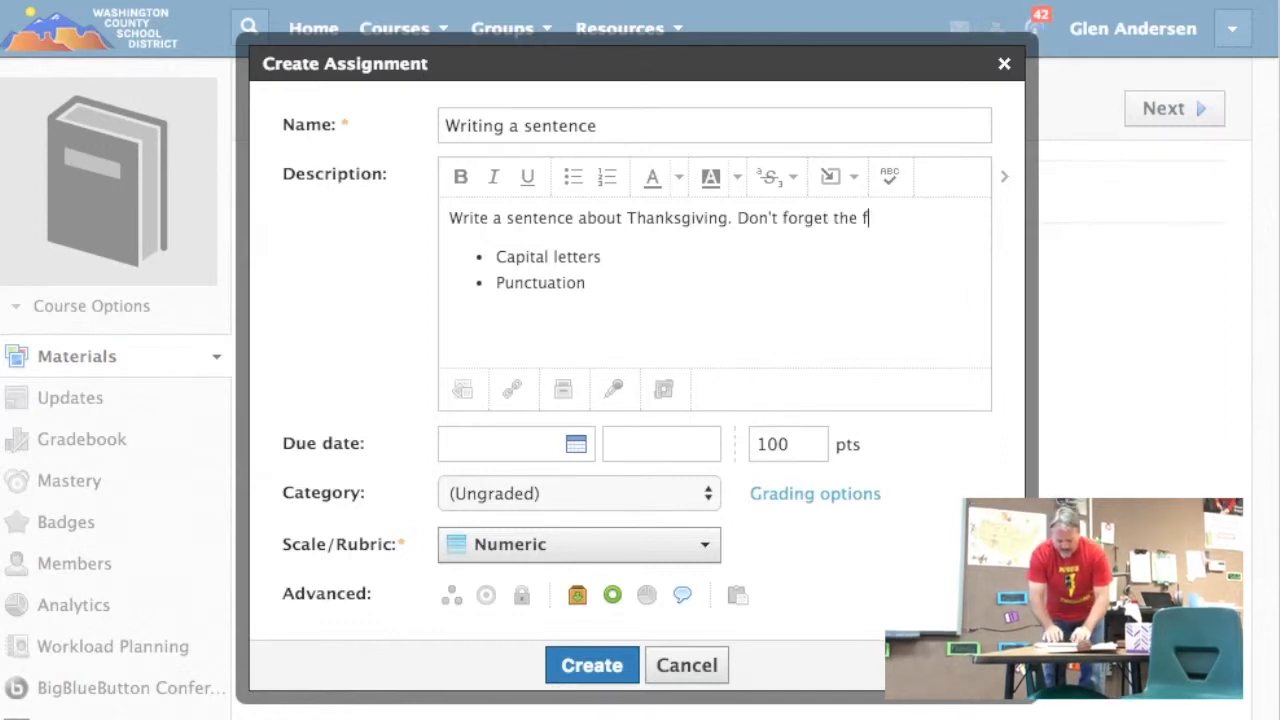
{"action": "type", "text": "ollowing it"}
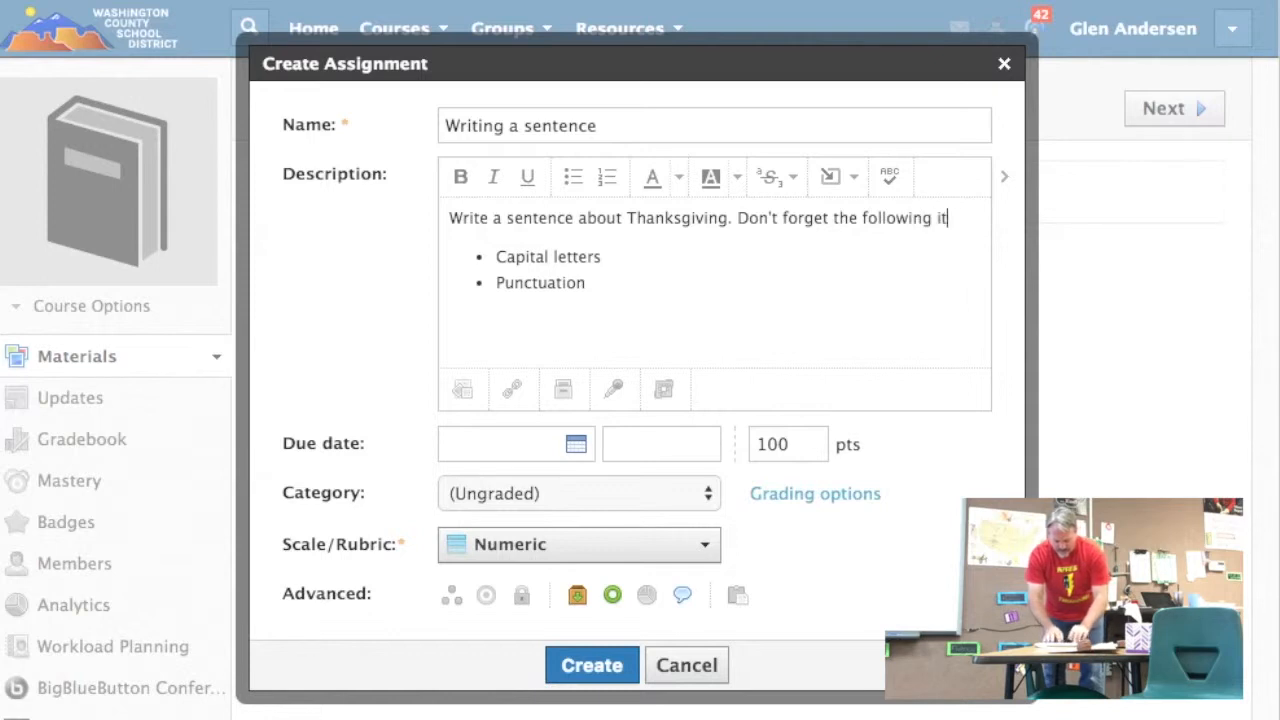
{"action": "type", "text": "ems in your sentence."}
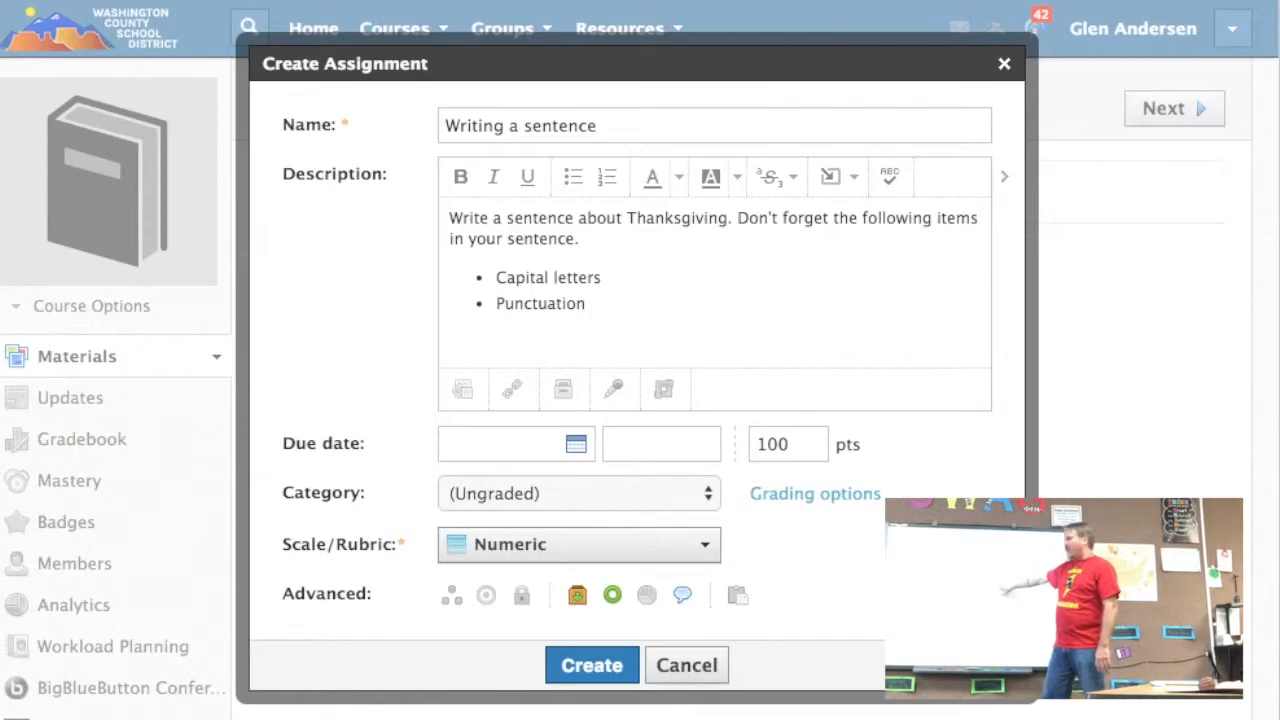
Step: Open an audio recording for the assignment and allow app.schoology.com to use the microphone, closing the Flash Player settings
{"action": "left_click", "coordinate": [614, 389]}
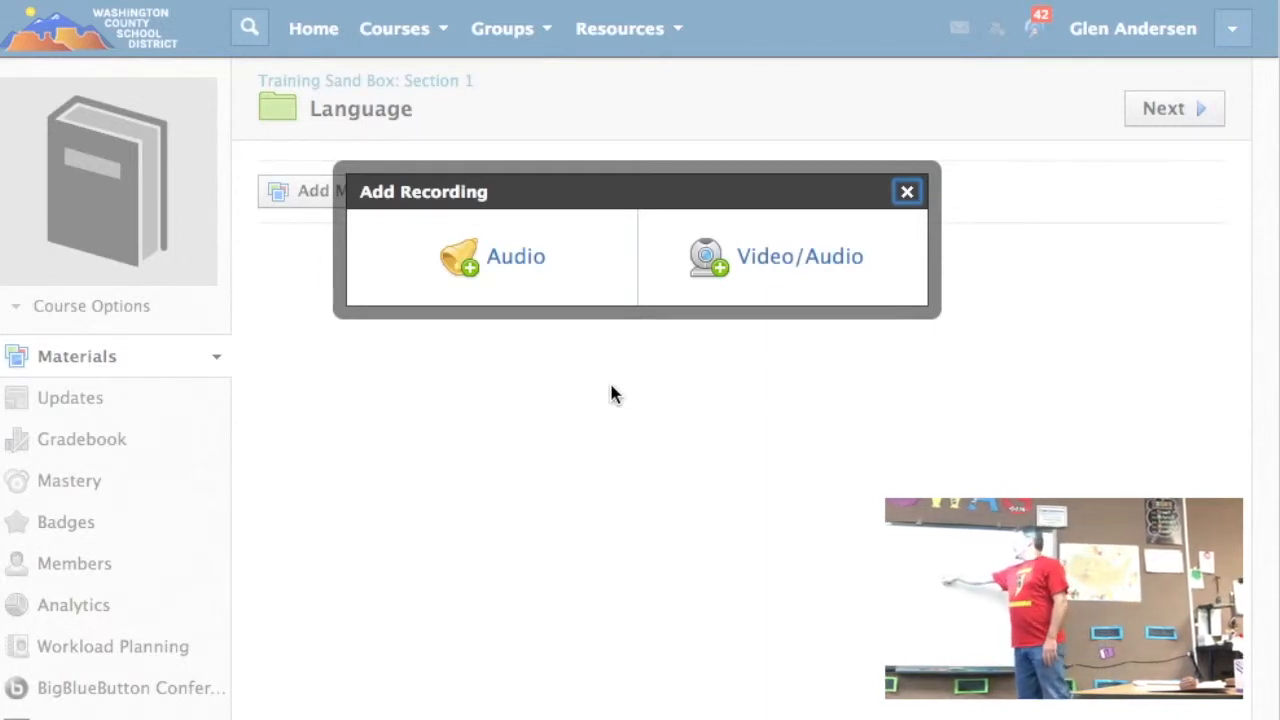
{"action": "left_click", "coordinate": [460, 262]}
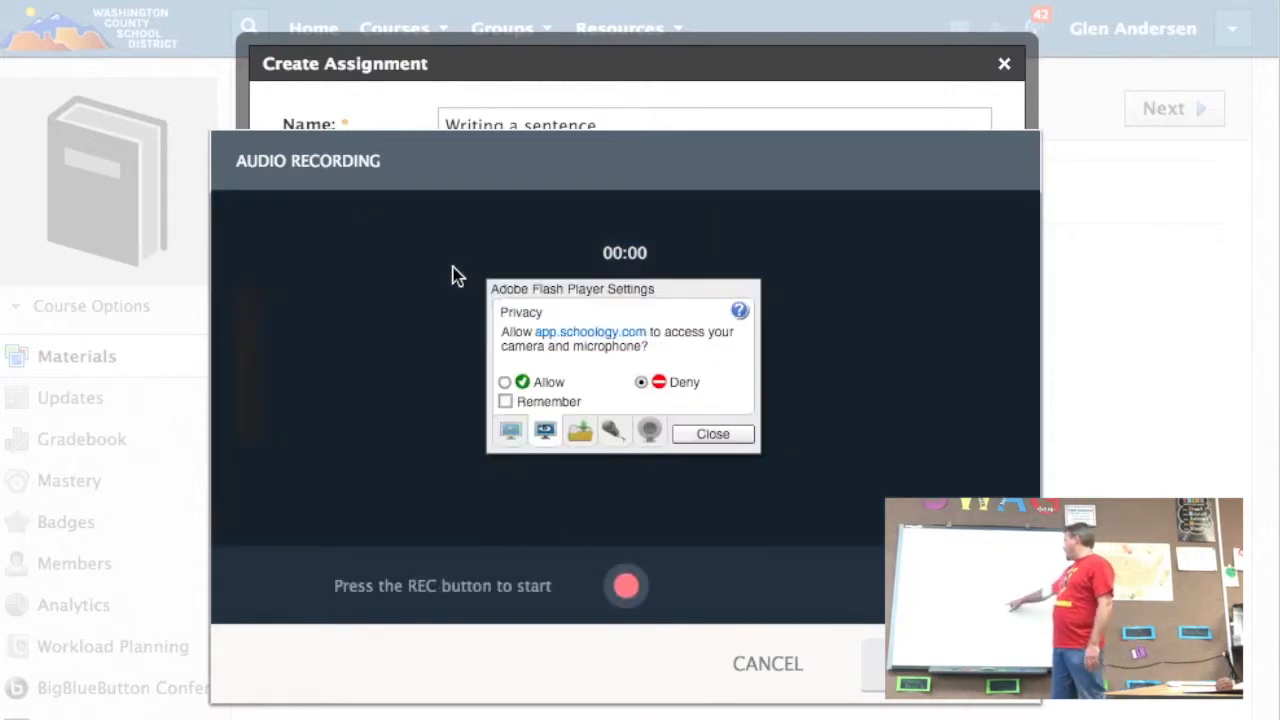
{"action": "left_click", "coordinate": [723, 434]}
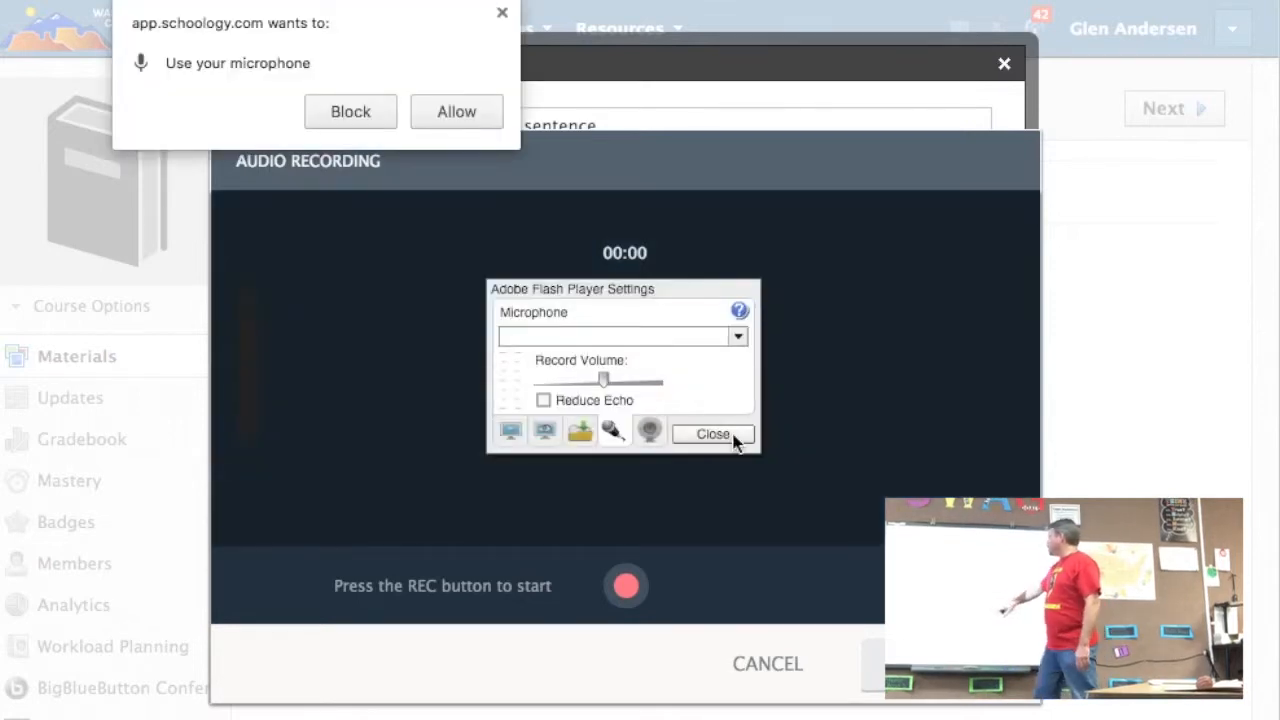
{"action": "left_click", "coordinate": [455, 112]}
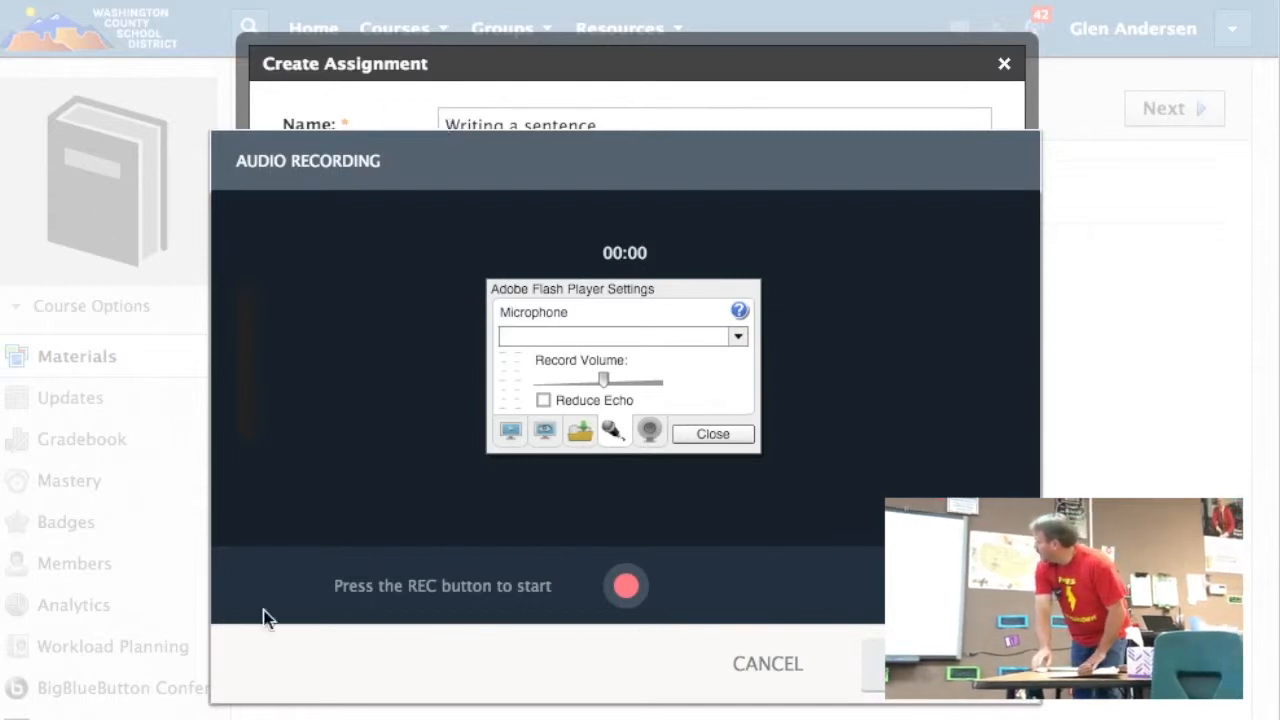
{"action": "left_click", "coordinate": [737, 431]}
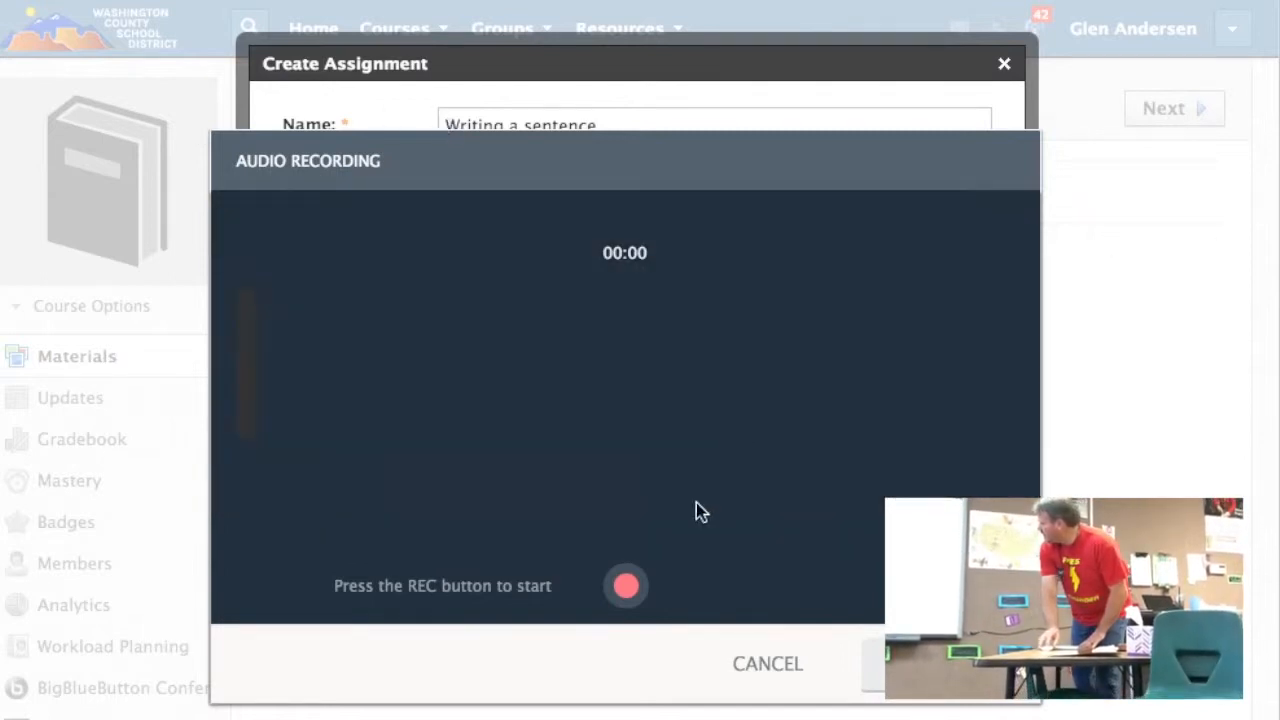
Step: Cancel the audio recording and review the content types that can be inserted into the assignment description
{"action": "left_click", "coordinate": [768, 664]}
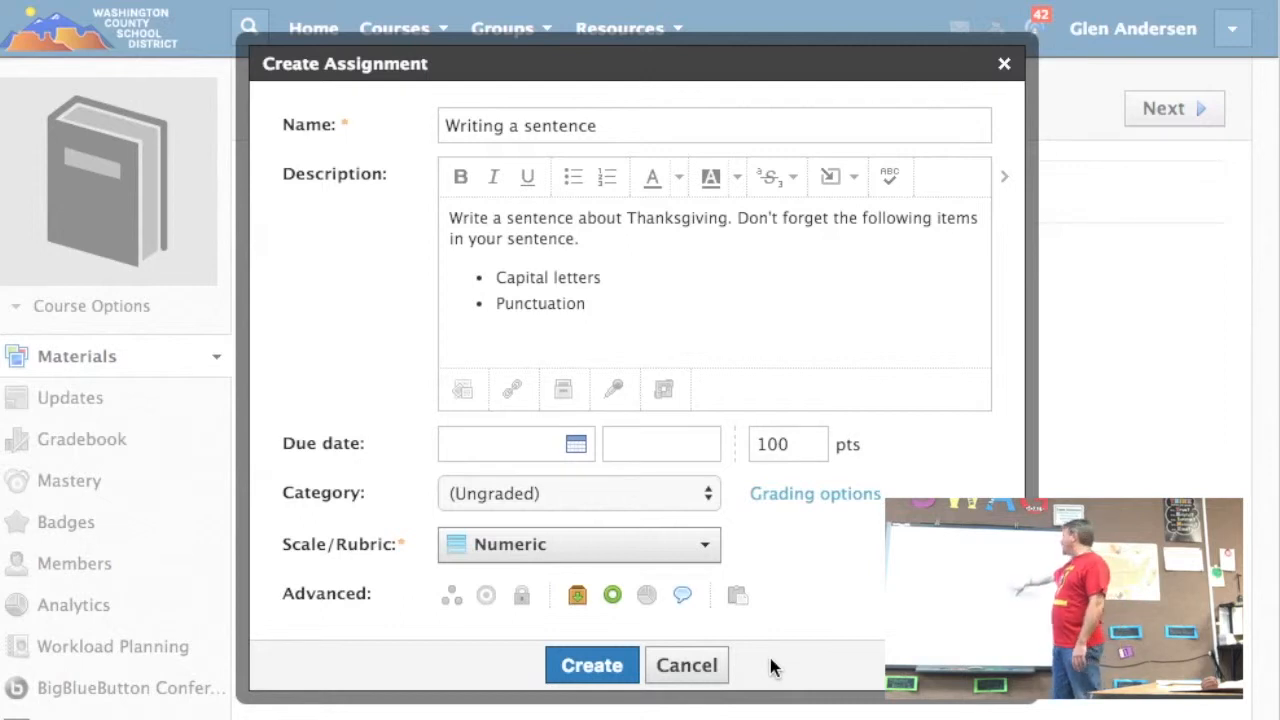
{"action": "left_click", "coordinate": [845, 177]}
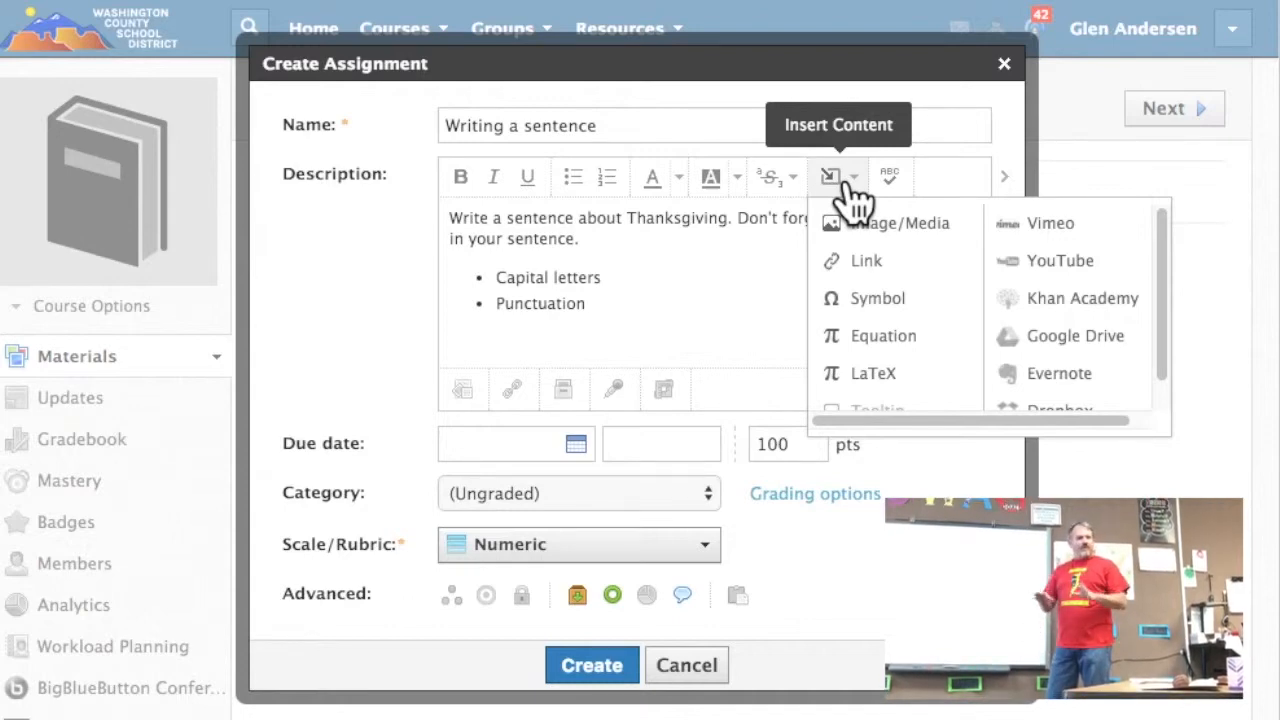
{"action": "left_click", "coordinate": [1003, 127]}
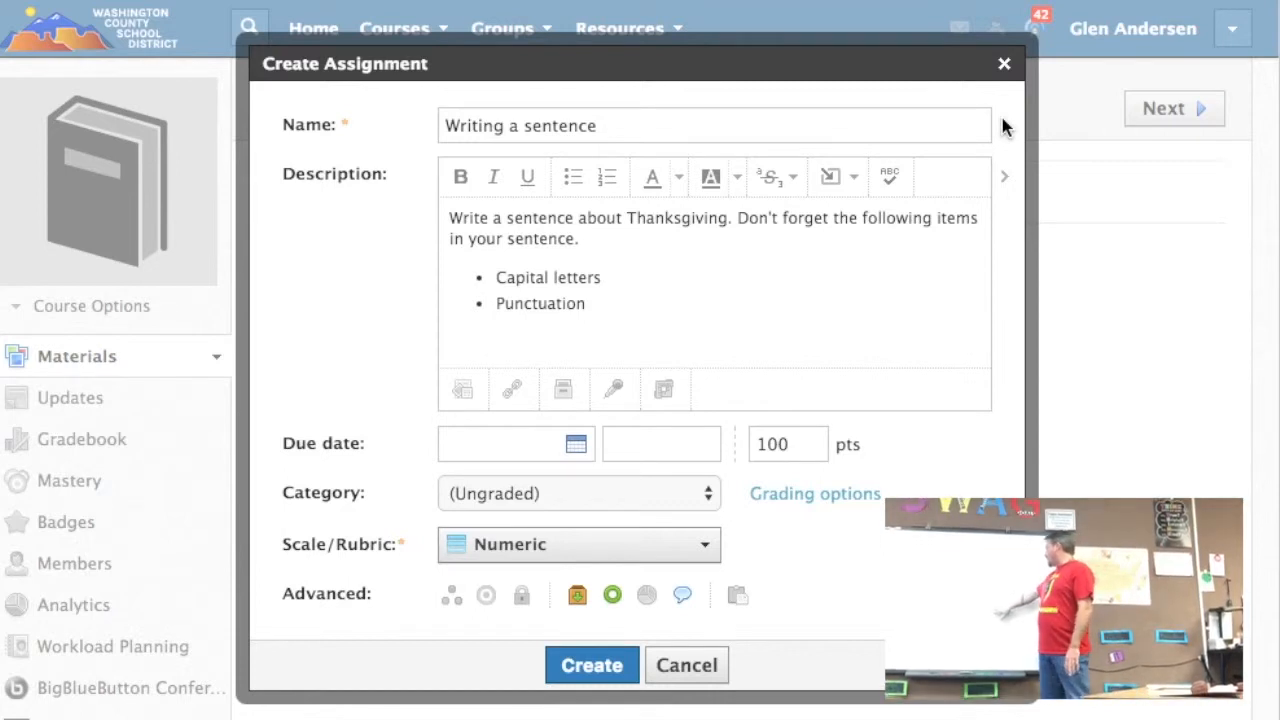
Step: Set the assignment's points to 3 and create the "Writing a sentence" assignment
{"action": "left_click_drag", "start_coordinate": [792, 445], "coordinate": [747, 446]}
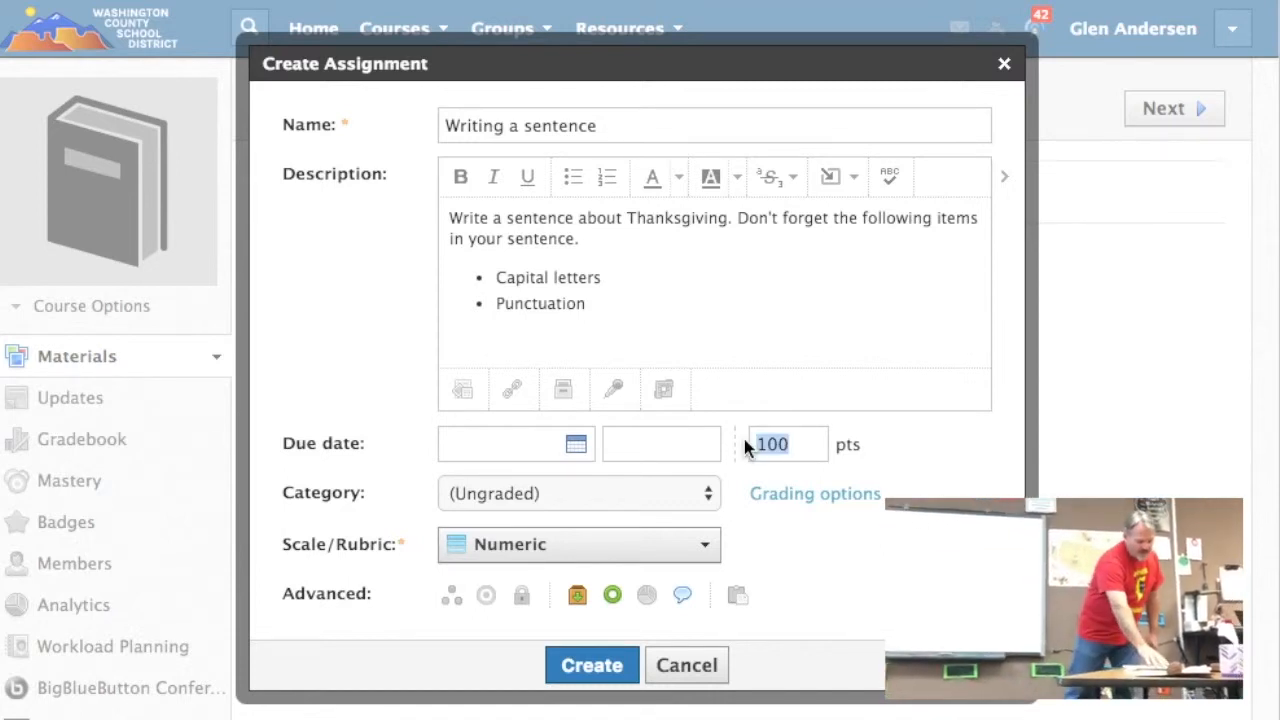
{"action": "type", "text": "3"}
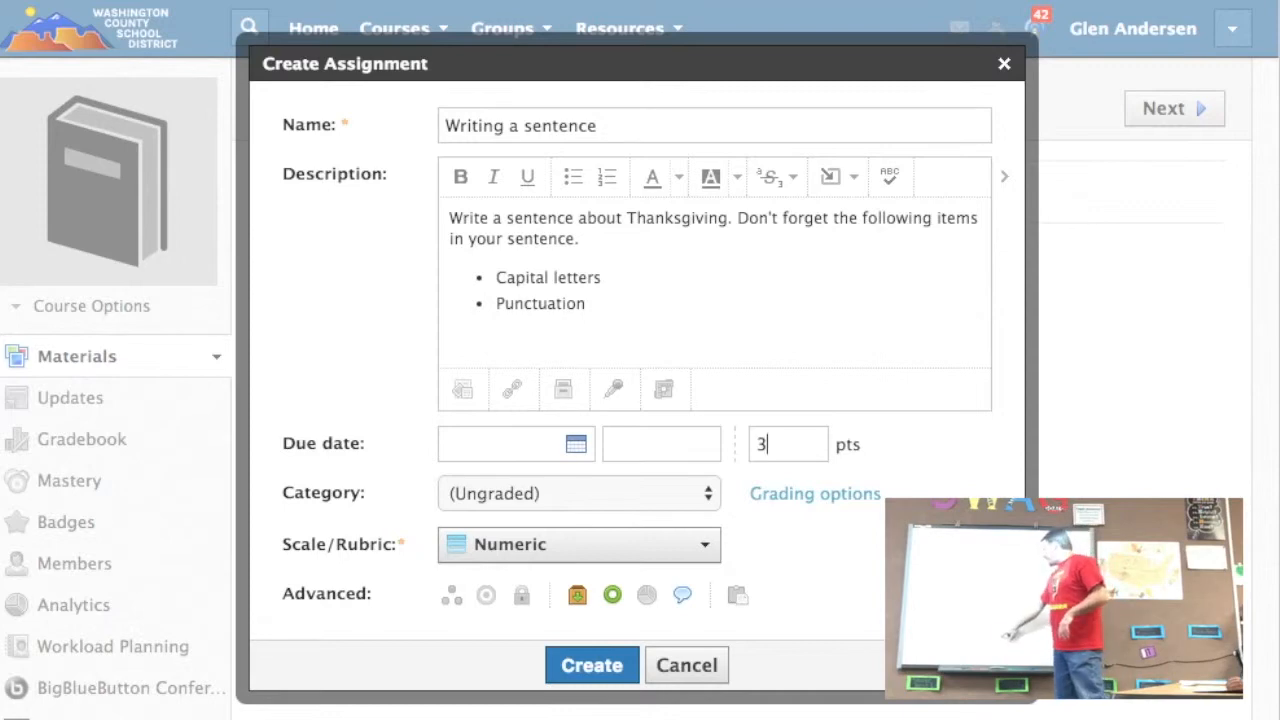
{"action": "left_click", "coordinate": [598, 667]}
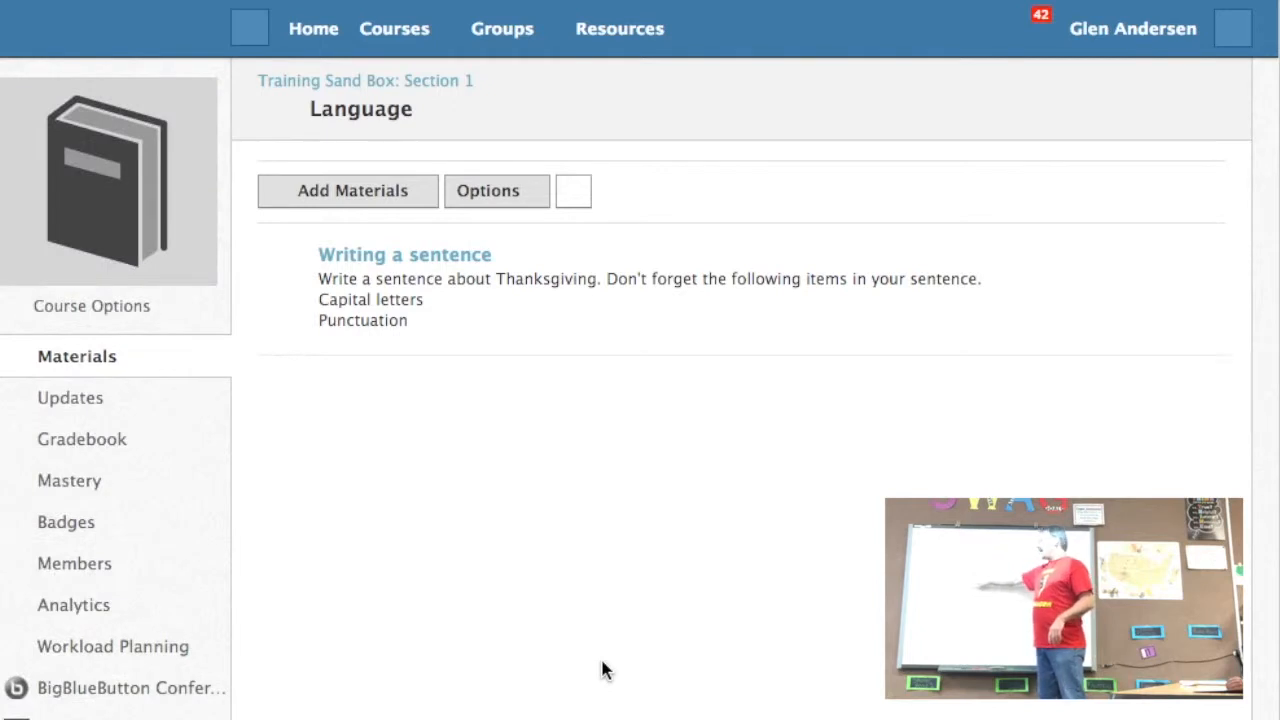
Step: Open the "Writing a sentence" assignment for editing, disable its comments and save the changes
{"action": "left_click", "coordinate": [446, 258]}
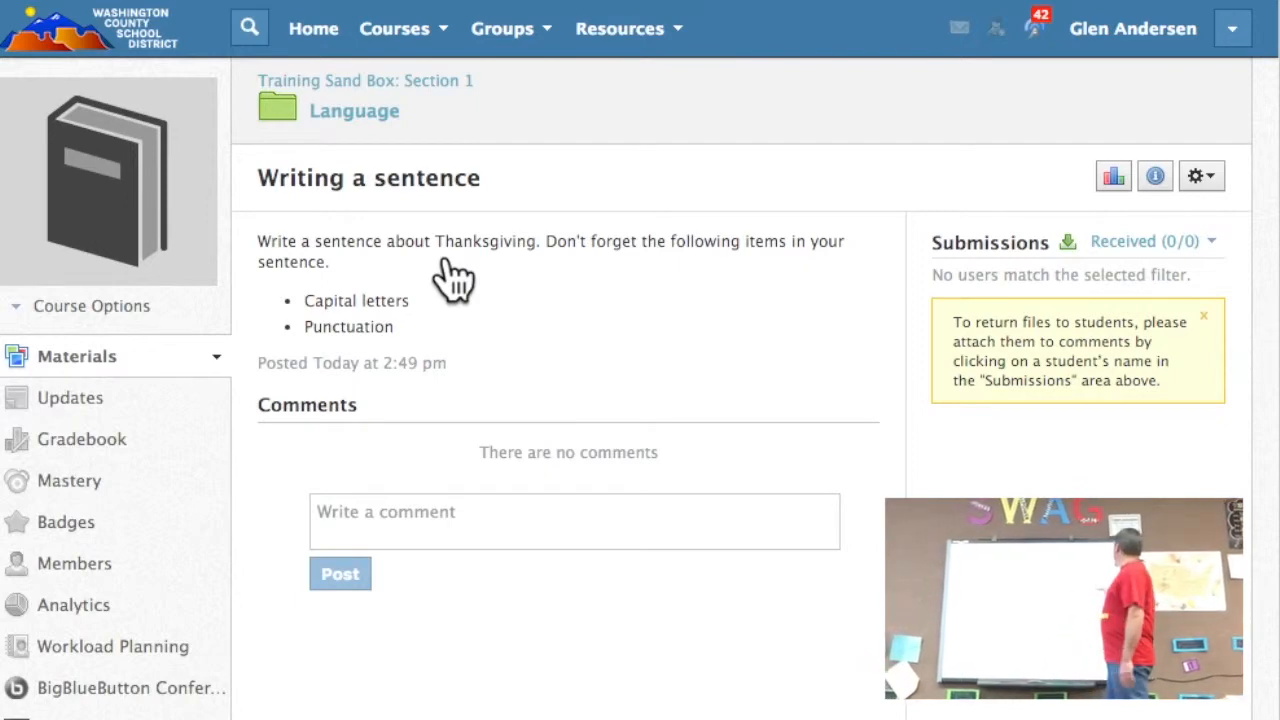
{"action": "left_click", "coordinate": [1200, 177]}
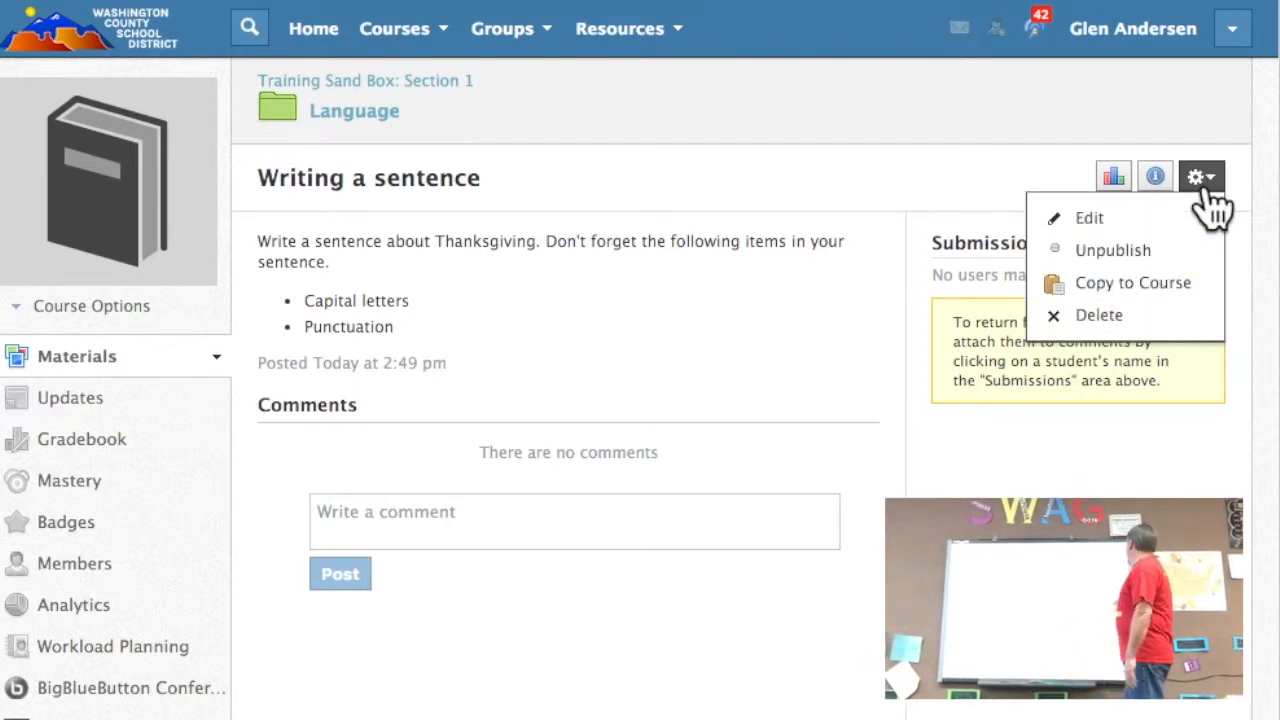
{"action": "left_click", "coordinate": [1104, 217]}
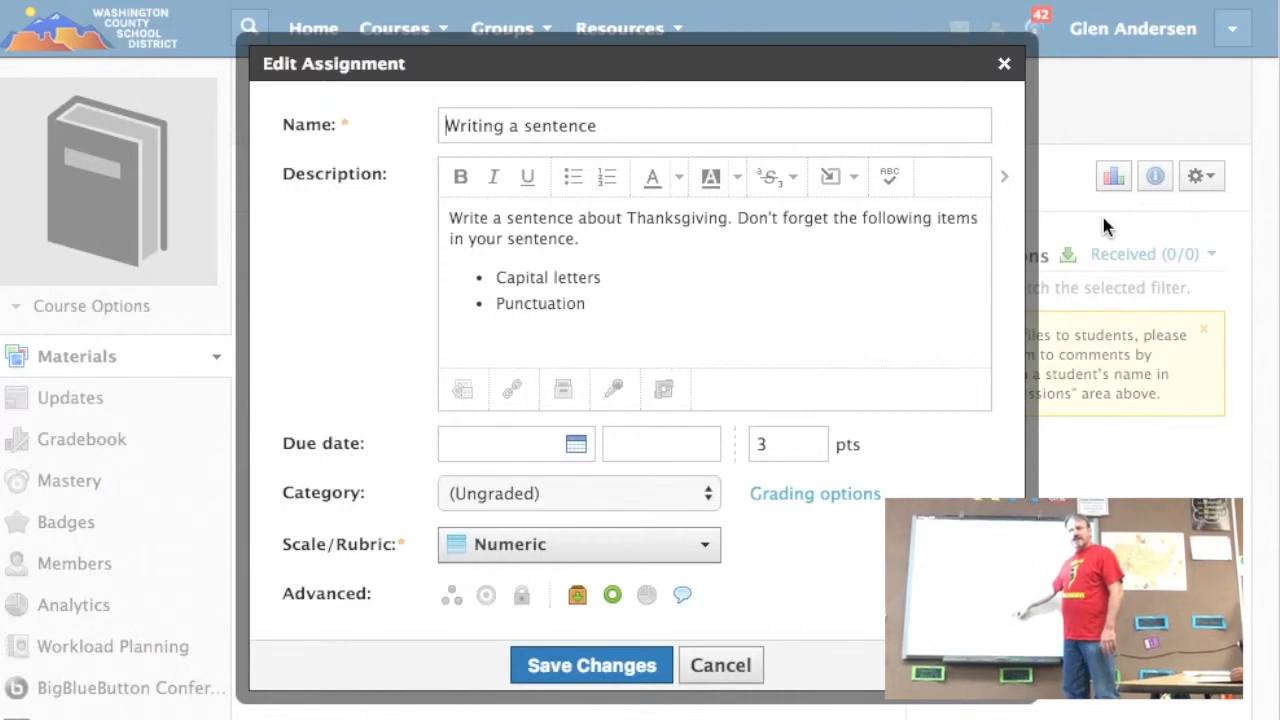
{"action": "left_click", "coordinate": [682, 595]}
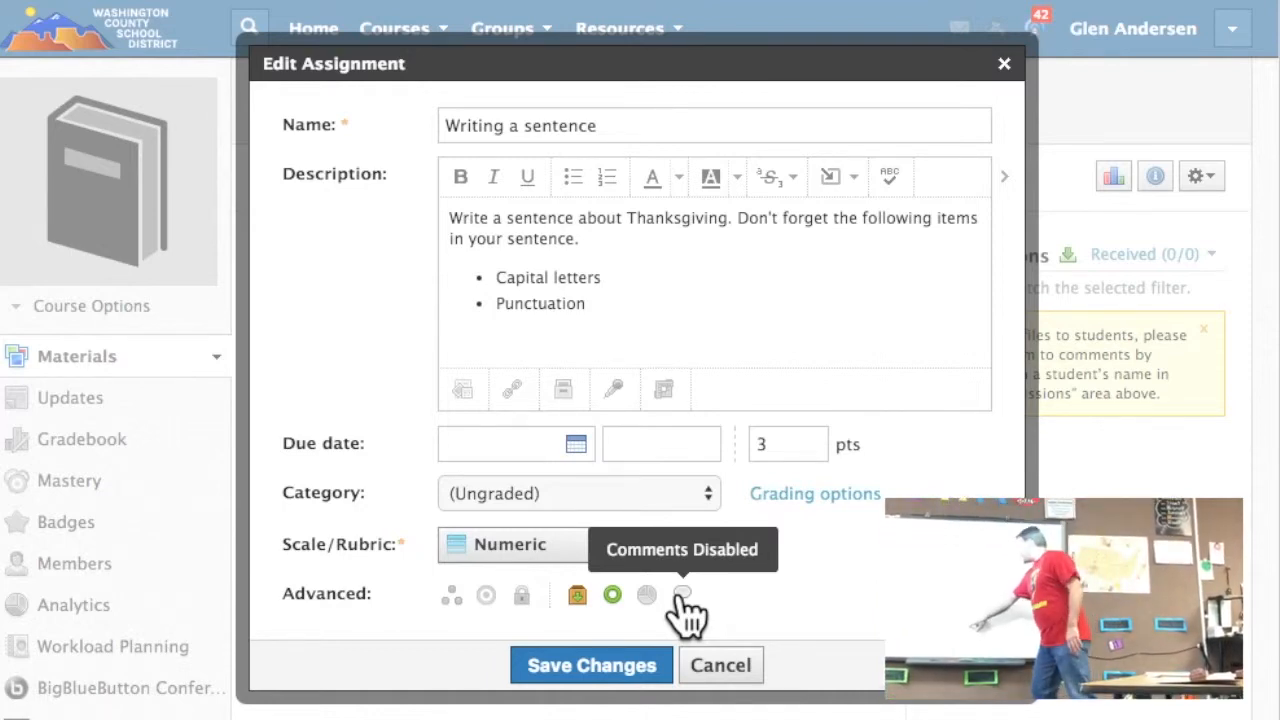
{"action": "left_click", "coordinate": [621, 665]}
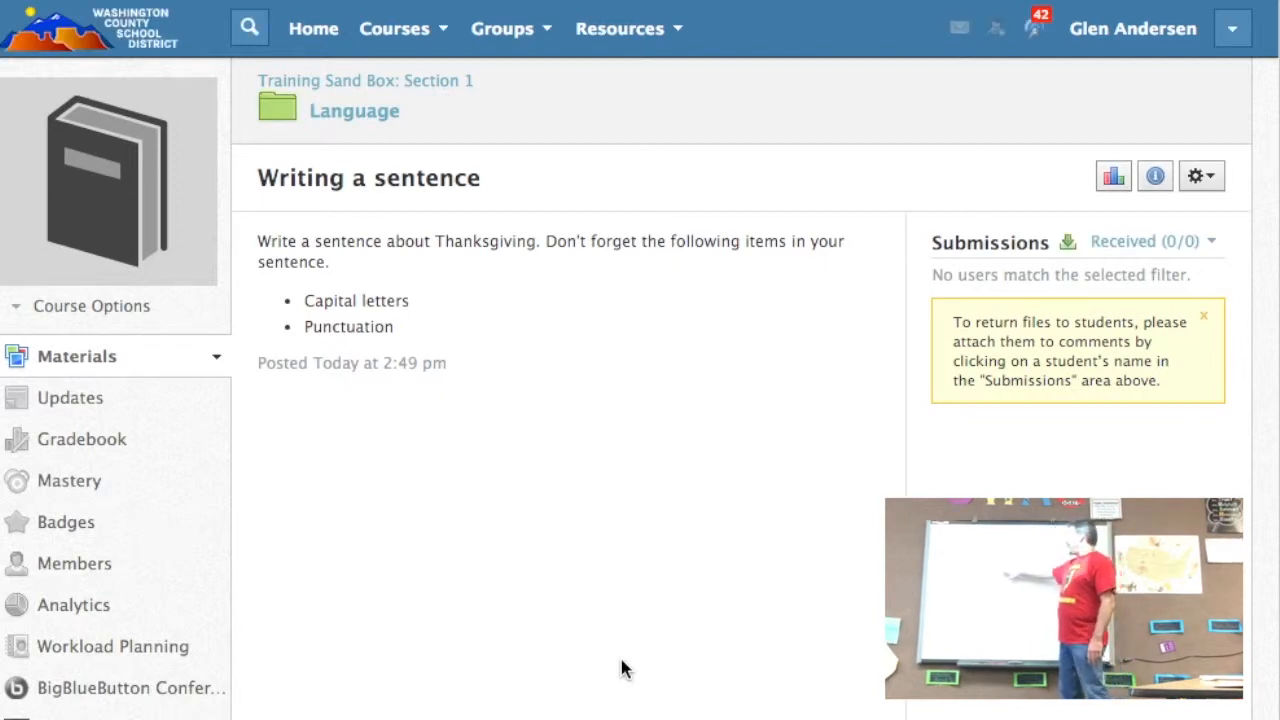
Step: Review the actions available for the "Writing a sentence" assignment and its edit settings, leaving the settings as they are
{"action": "left_click", "coordinate": [1200, 177]}
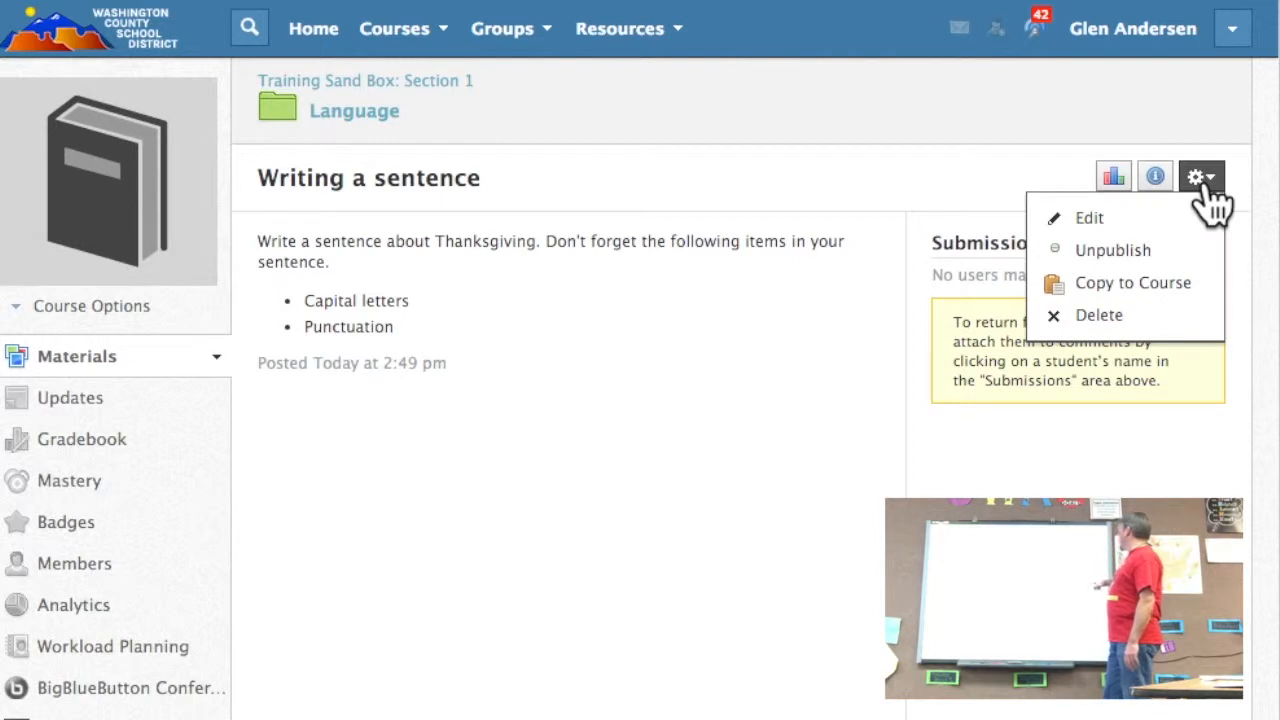
{"action": "left_click", "coordinate": [1170, 132]}
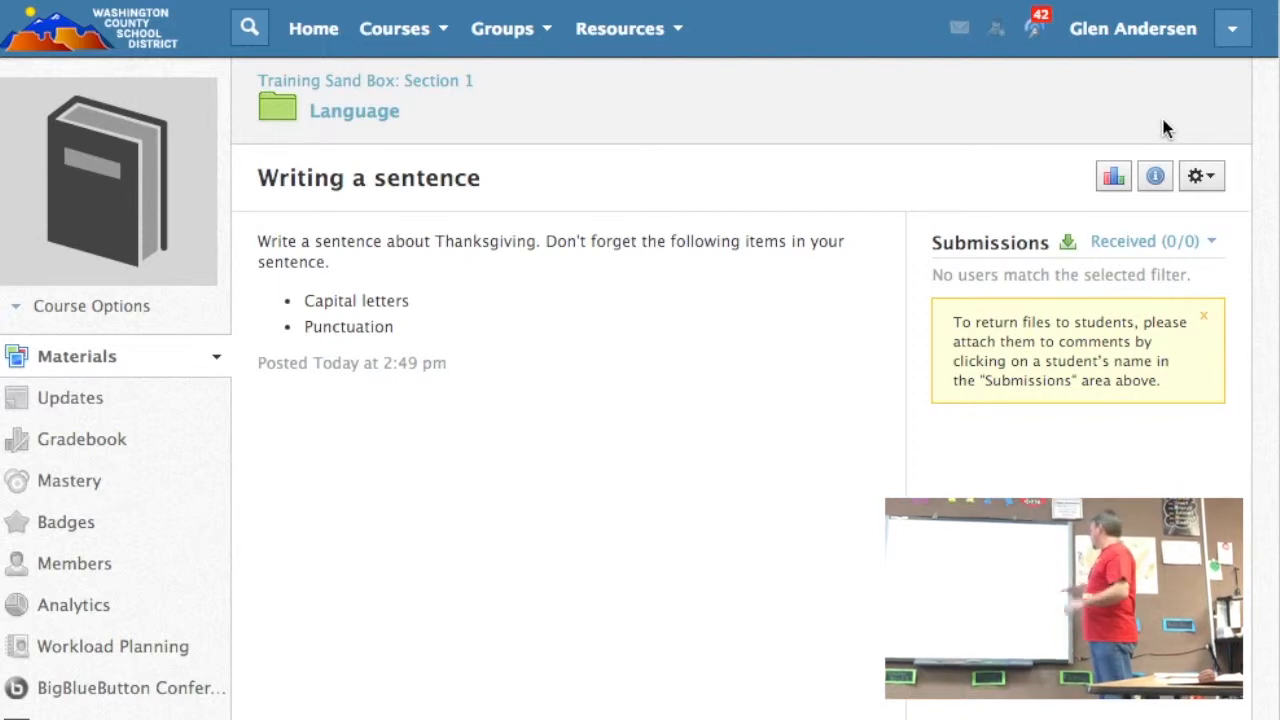
{"action": "left_click", "coordinate": [1200, 177]}
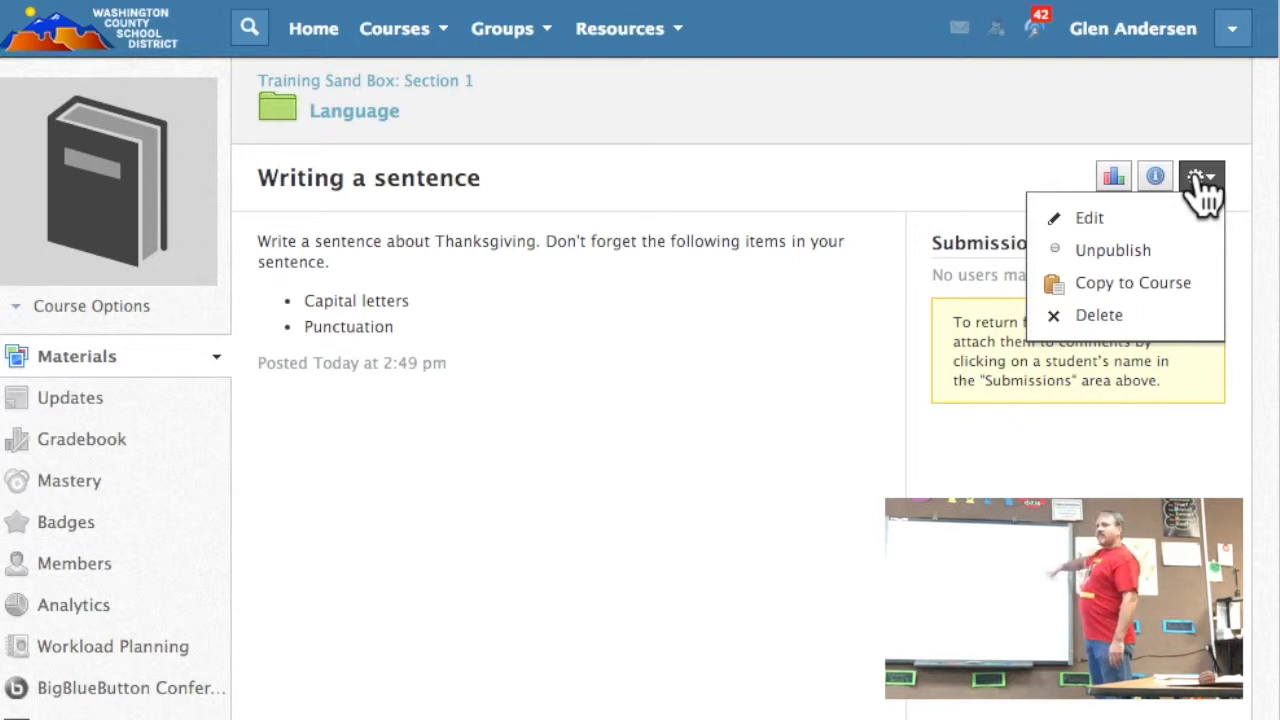
{"action": "left_click", "coordinate": [1095, 220]}
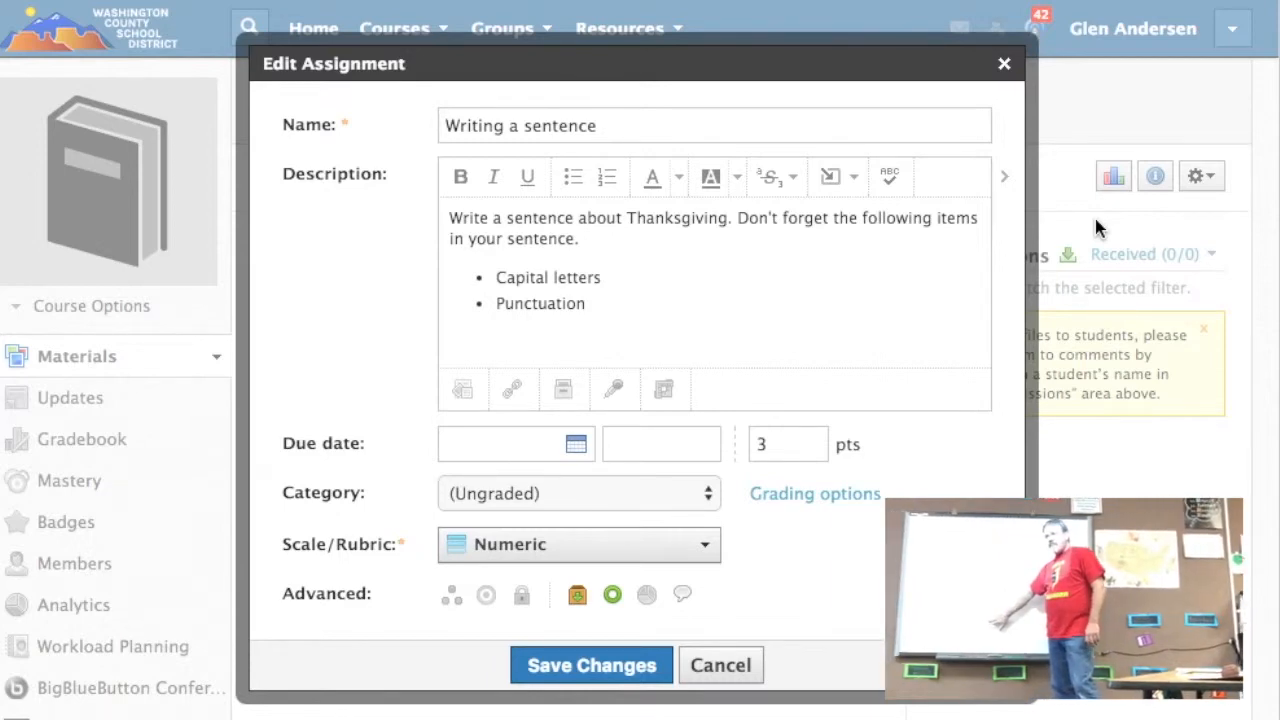
{"action": "left_click", "coordinate": [595, 656]}
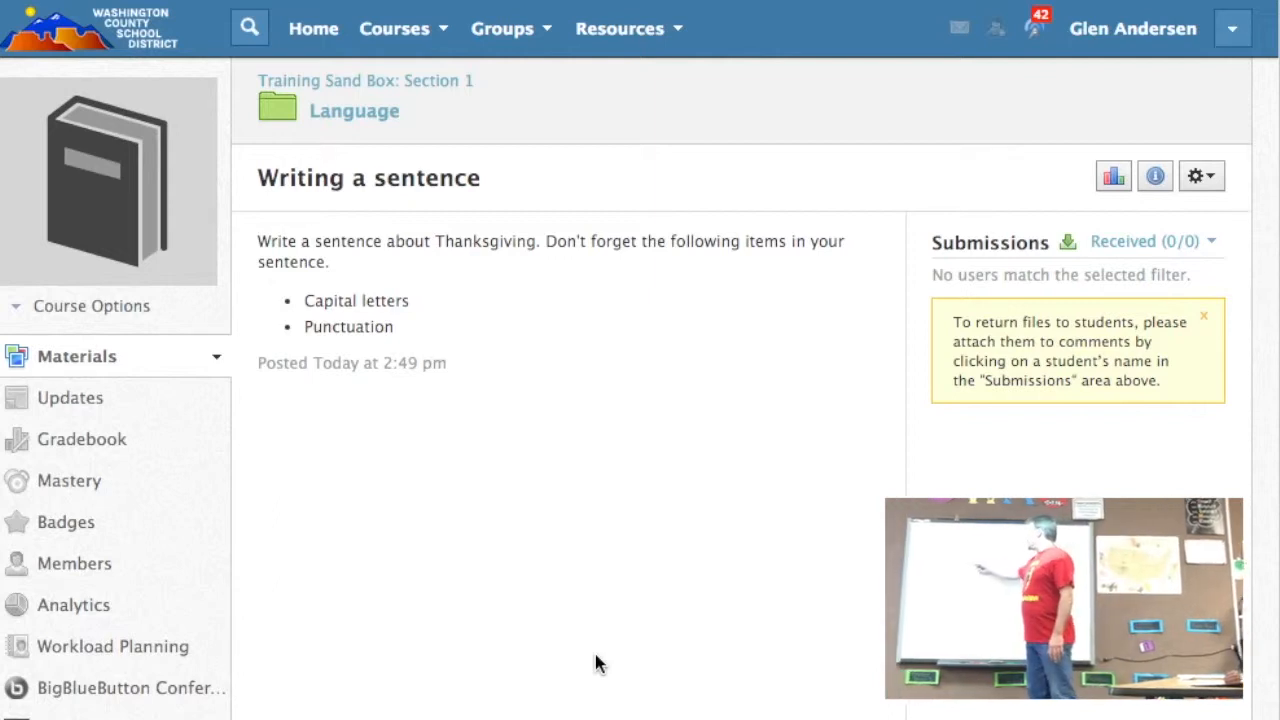
Step: Start a new discussion in the Language folder with the title "What animal do you like?"
{"action": "left_click", "coordinate": [376, 118]}
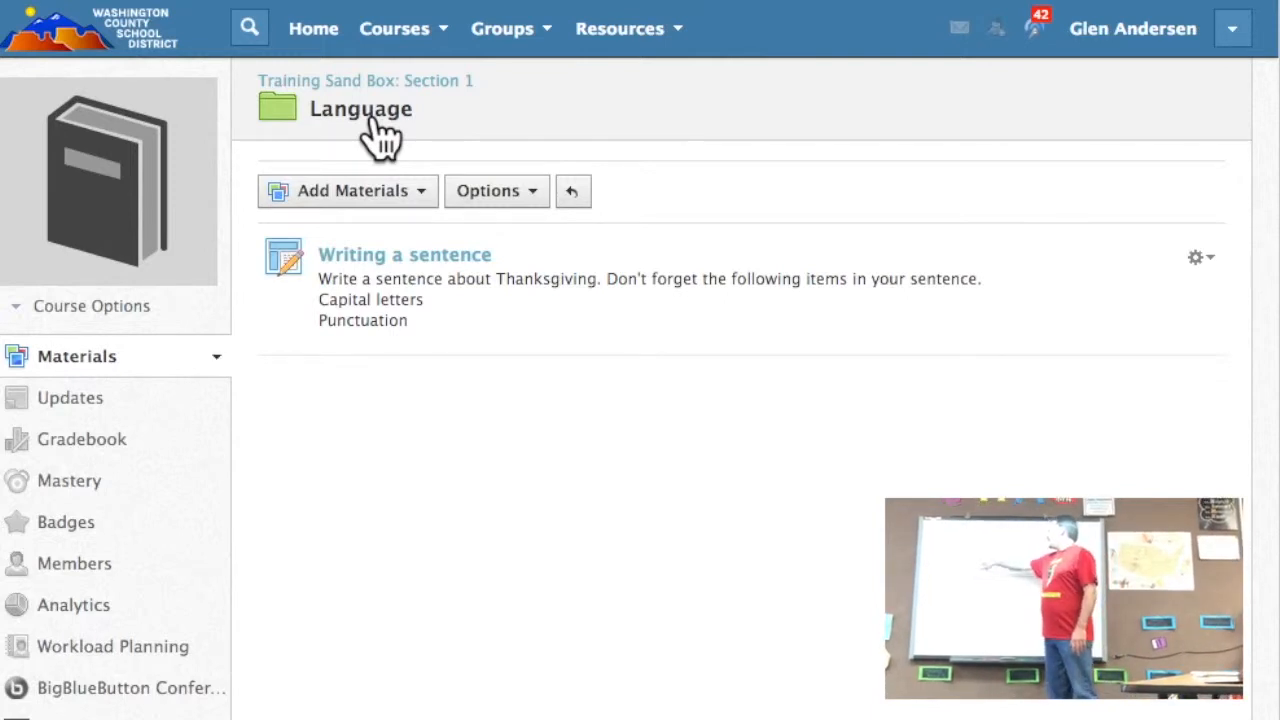
{"action": "left_click", "coordinate": [410, 196]}
{"action": "left_click", "coordinate": [407, 376]}
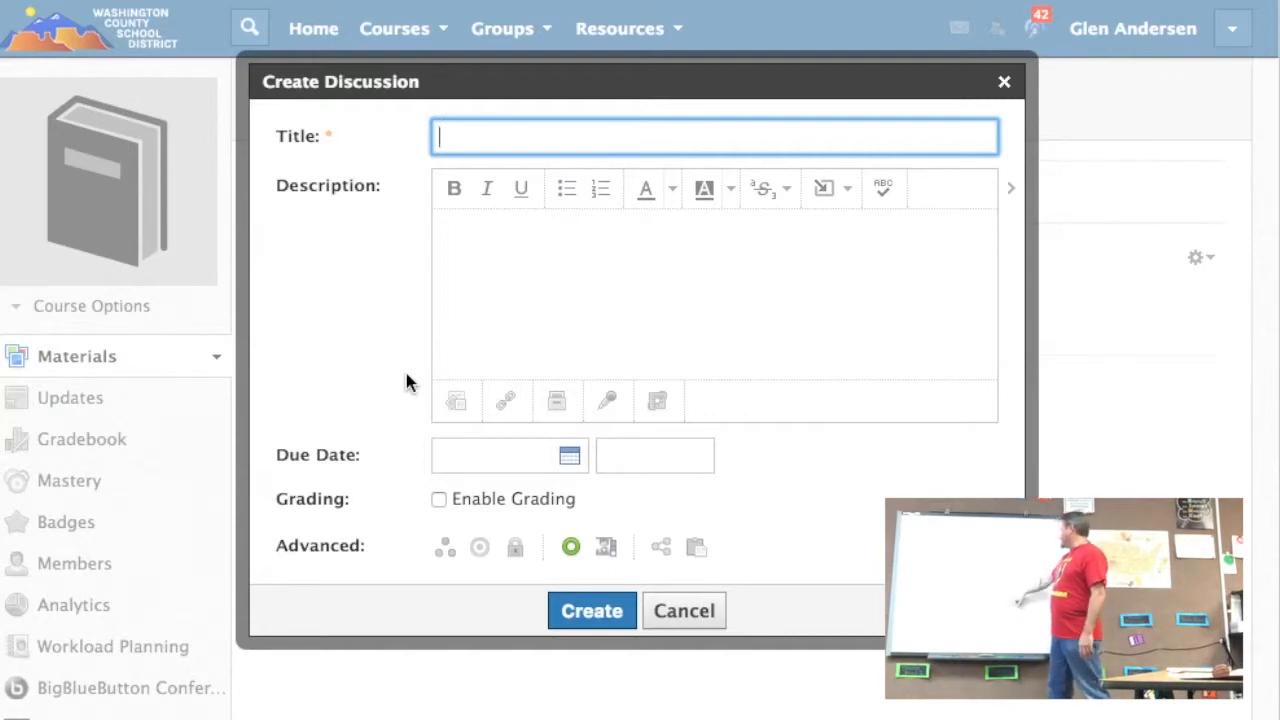
{"action": "left_click", "coordinate": [623, 140]}
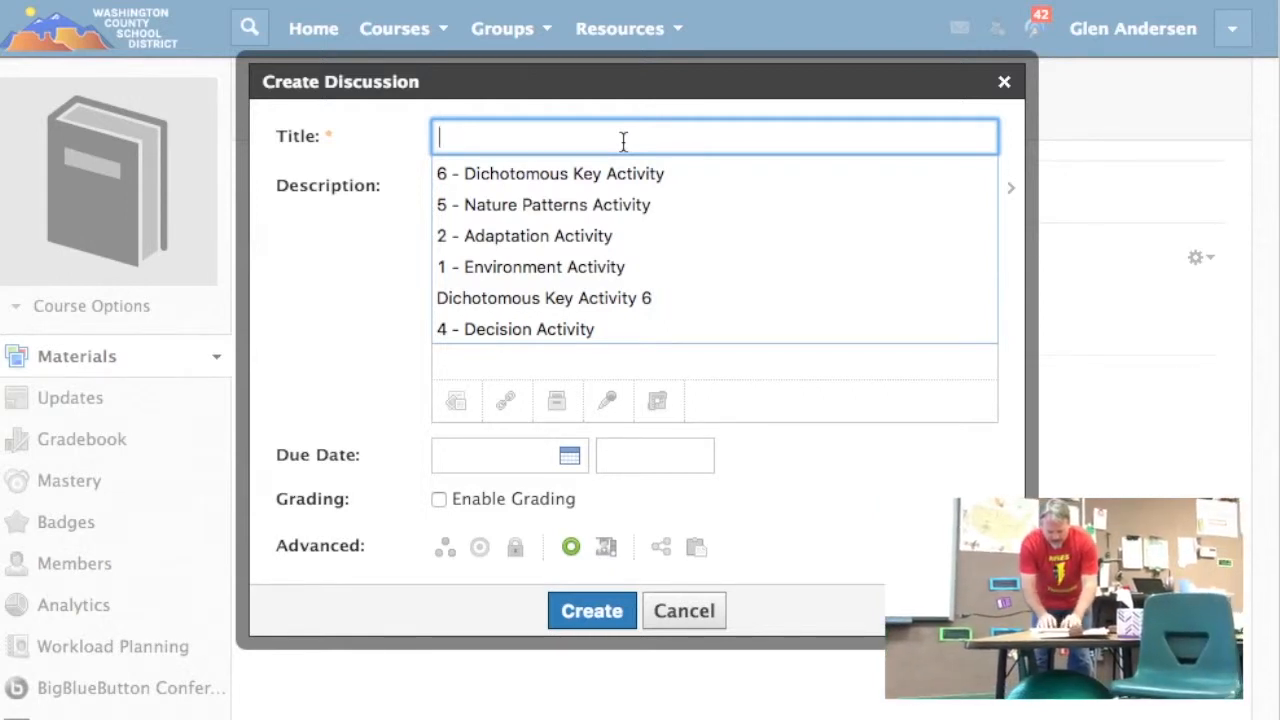
{"action": "type", "text": "What "}
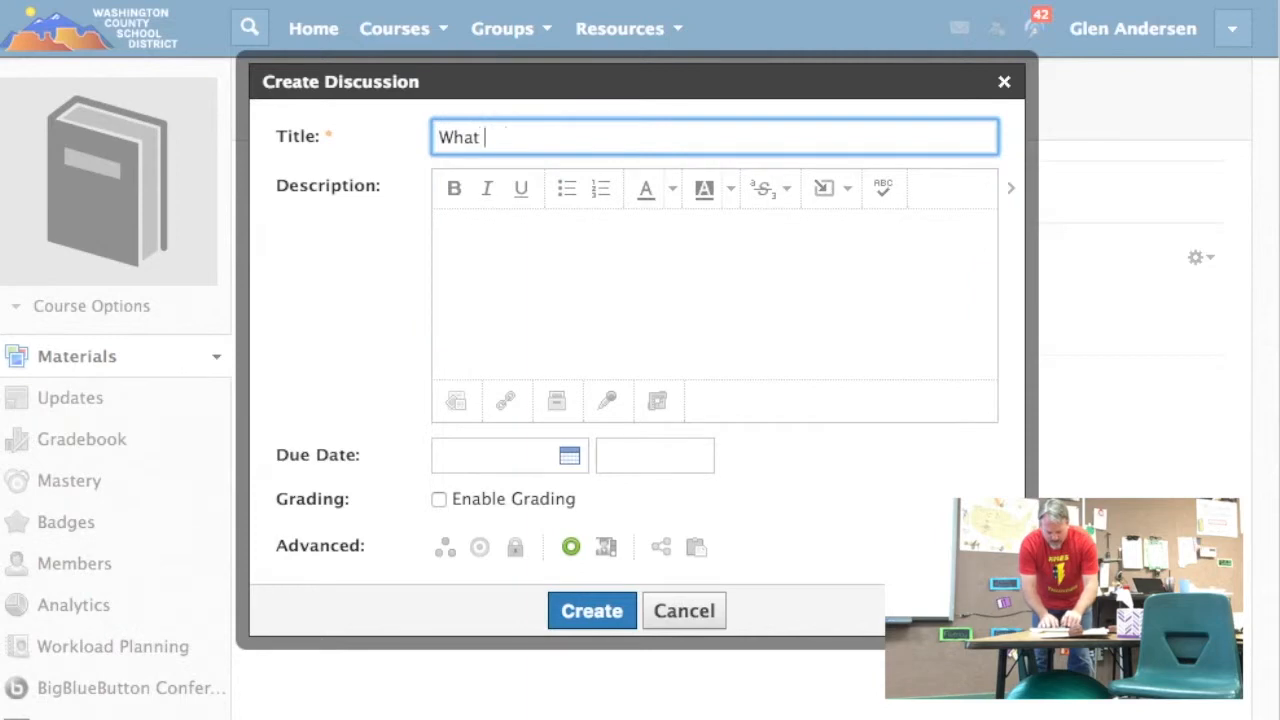
{"action": "type", "text": "animal do you like"}
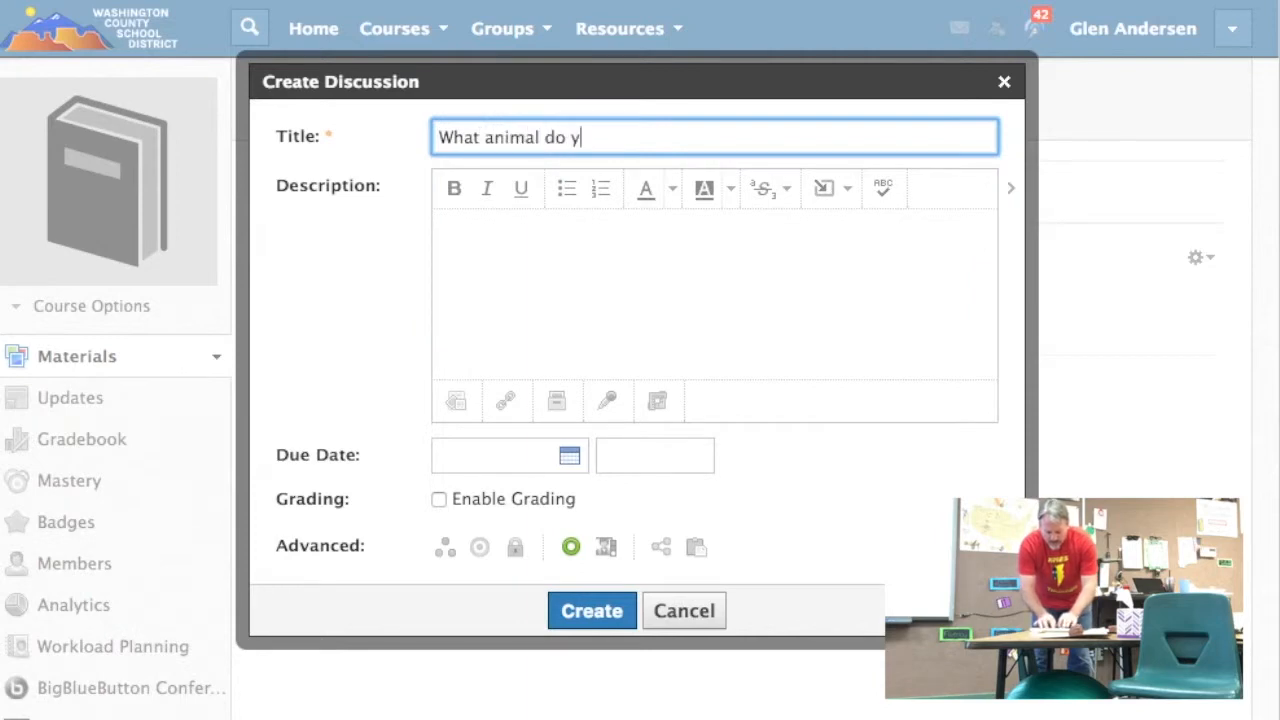
{"action": "type", "text": "?"}
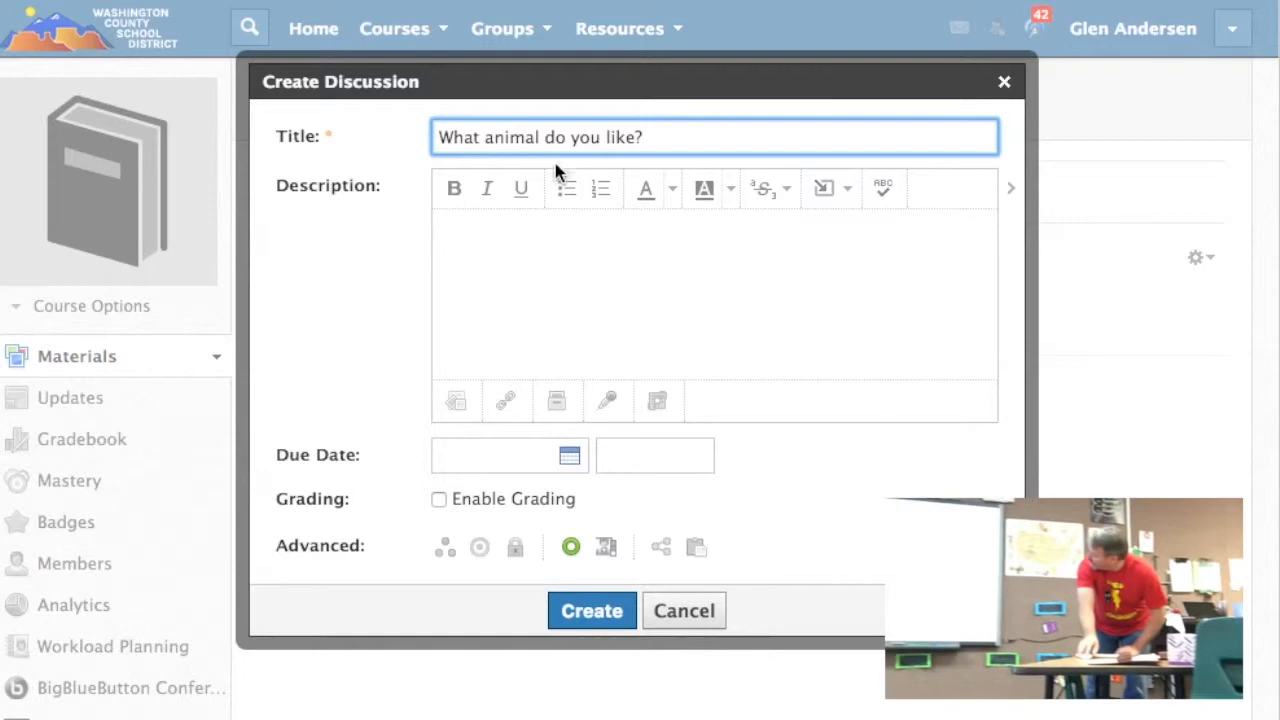
Step: Enter "Tell me in one sentence what your favorite animal is?" as the discussion description
{"action": "left_click", "coordinate": [538, 240]}
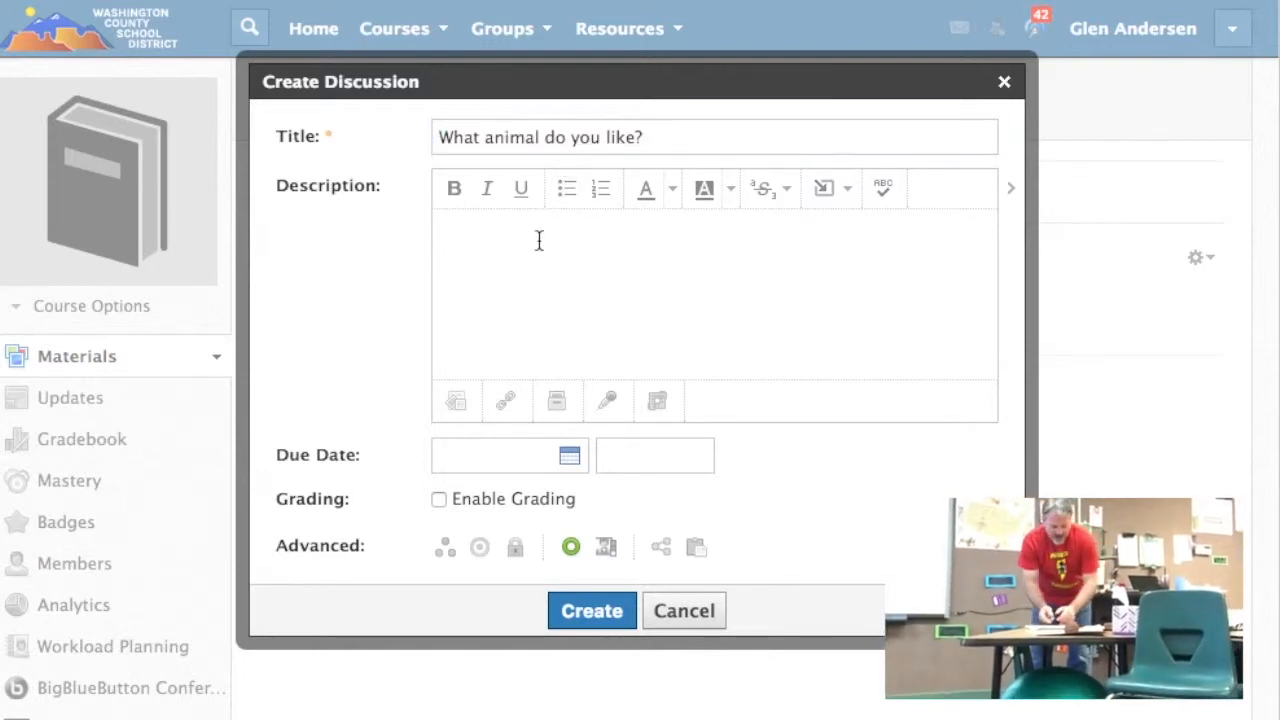
{"action": "type", "text": "T"}
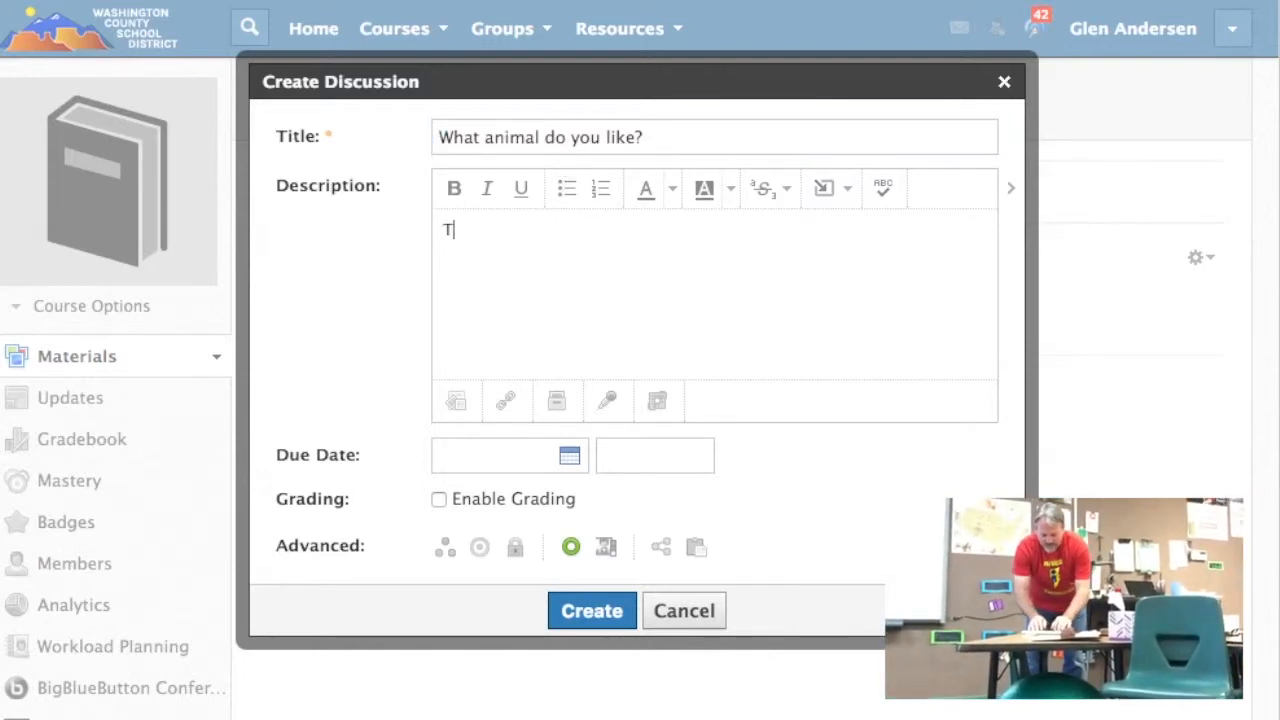
{"action": "type", "text": "ell me in one senten"}
{"action": "type", "text": "c"}
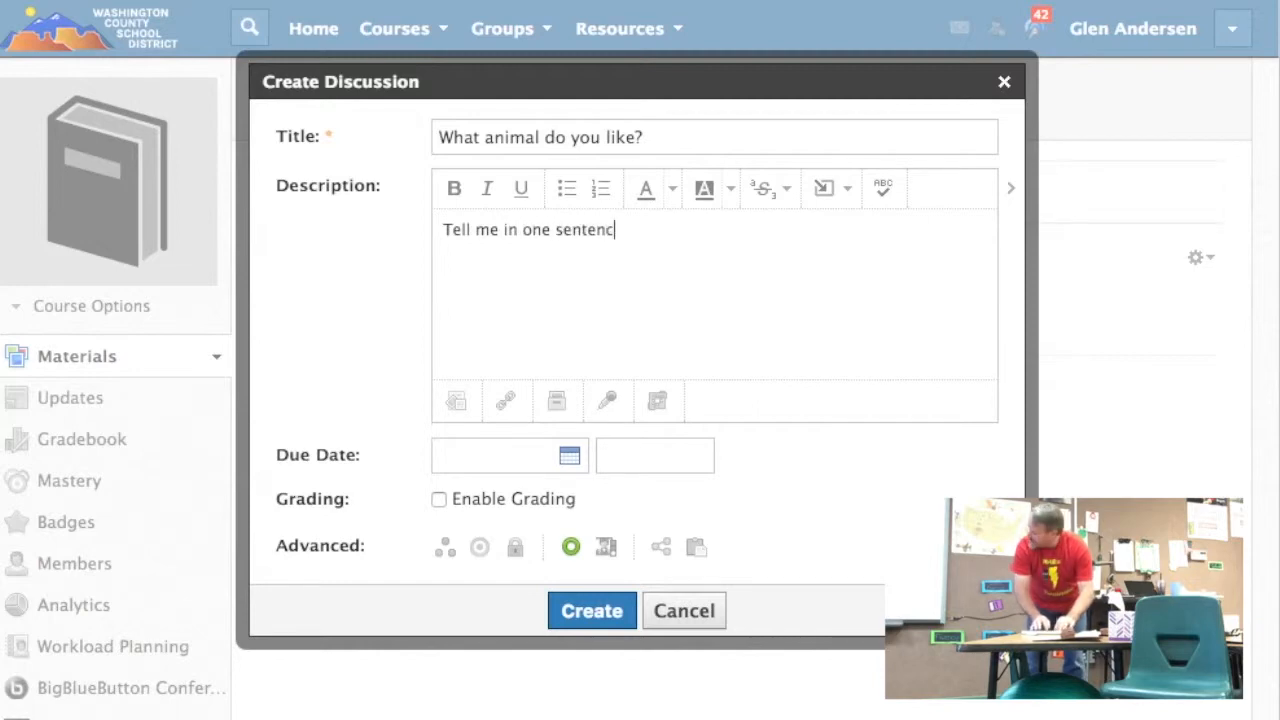
{"action": "type", "text": "e what you"}
{"action": "key", "text": "BackSpace"}
{"action": "type", "text": "r favori"}
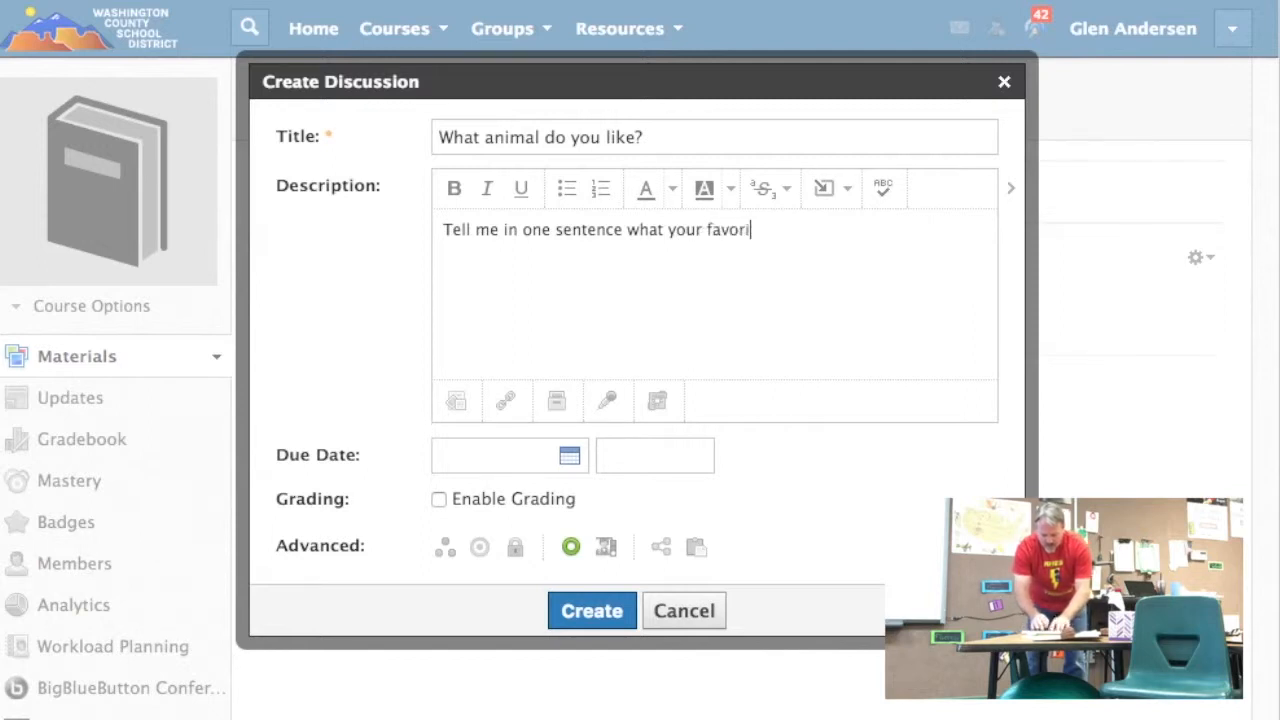
{"action": "type", "text": "te animal is?"}
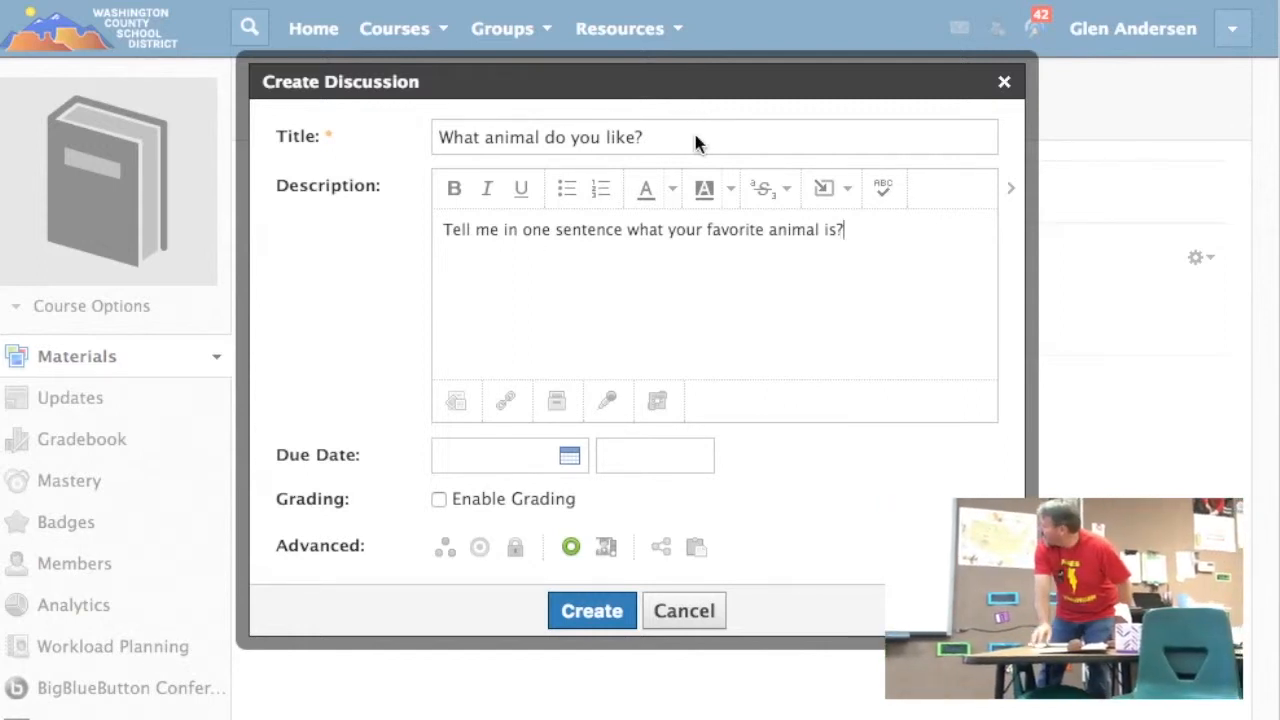
Step: Replace the discussion title with "Favorite Animal"
{"action": "left_click_drag", "start_coordinate": [694, 137], "coordinate": [334, 124]}
{"action": "type", "text": "Animal"}
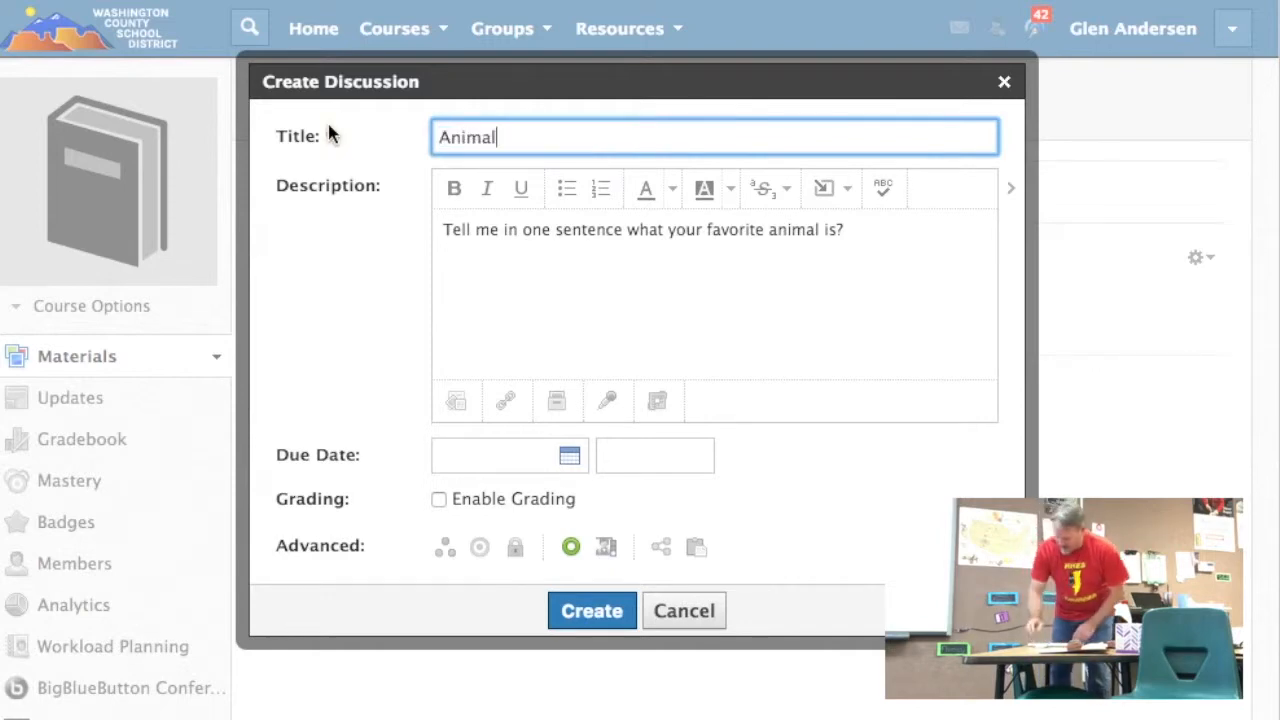
{"action": "key", "text": "Left"}
{"action": "key", "text": "Left"}
{"action": "key", "text": "Left"}
{"action": "key", "text": "Left"}
{"action": "key", "text": "Left"}
{"action": "key", "text": "Left"}
{"action": "type", "text": "Favorite"}
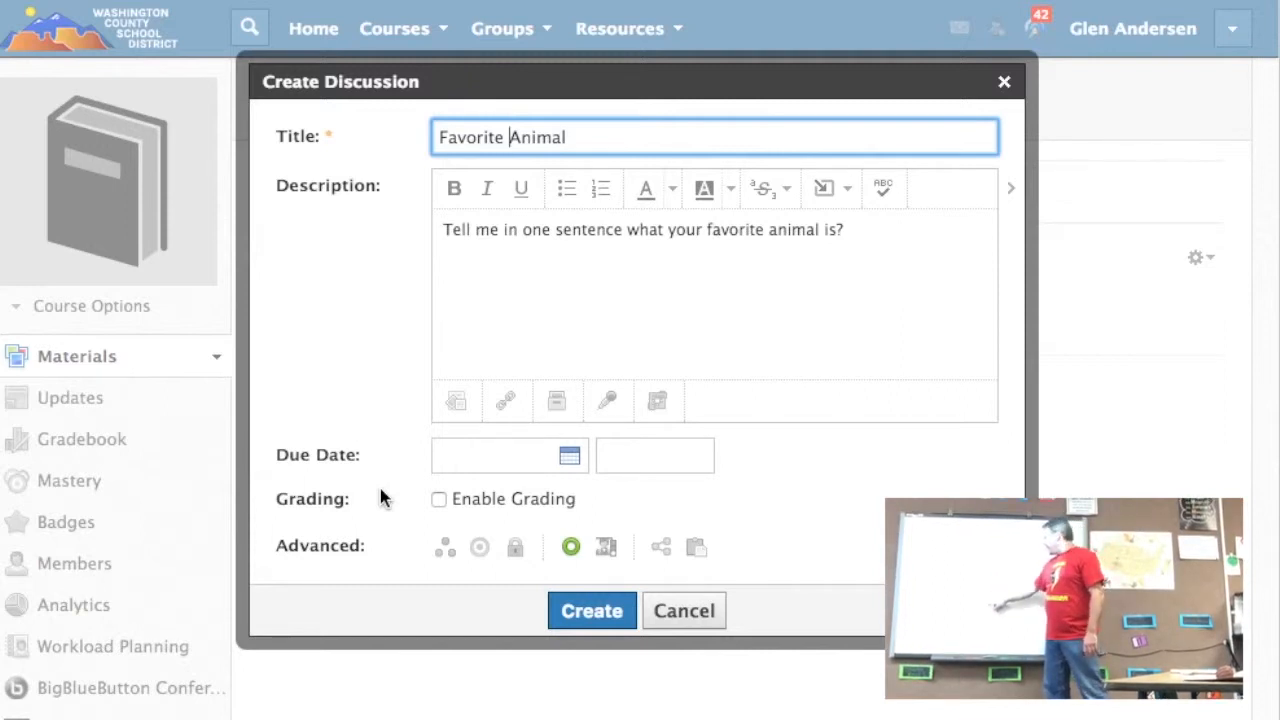
Step: Require members to post before revealing other responses and create the "Favorite Animal" discussion
{"action": "left_click", "coordinate": [826, 190]}
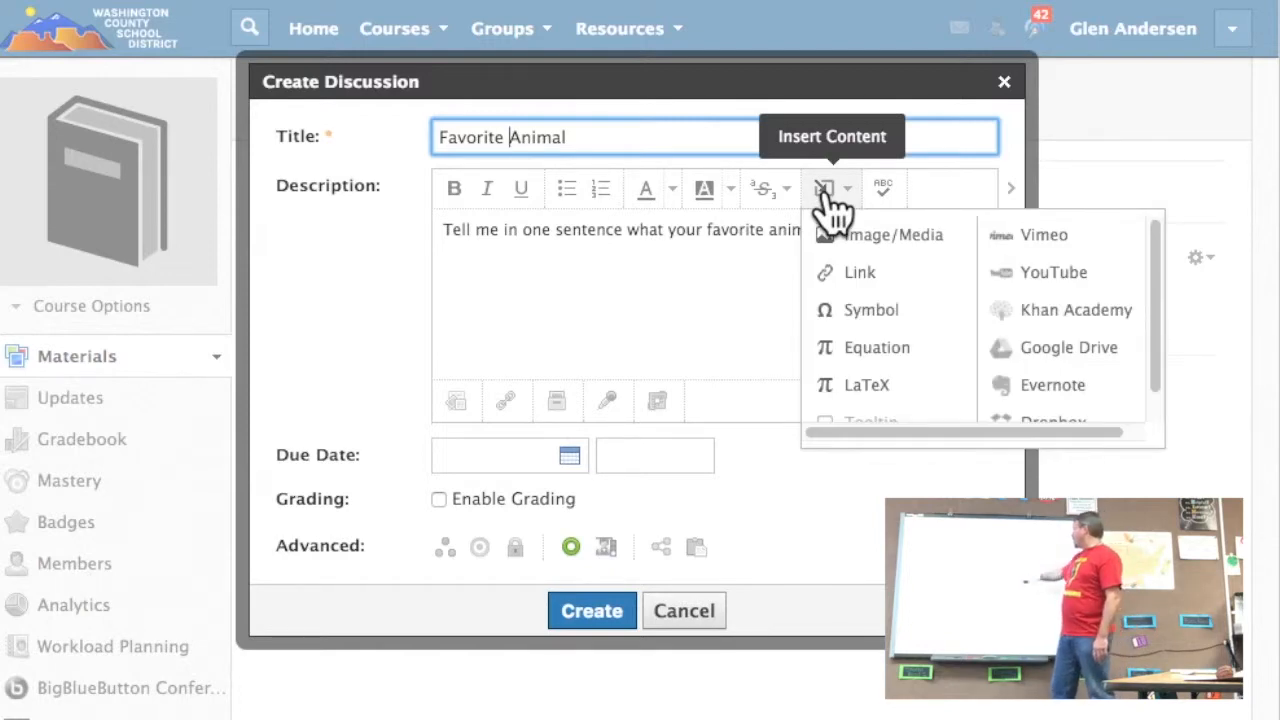
{"action": "left_click", "coordinate": [780, 318]}
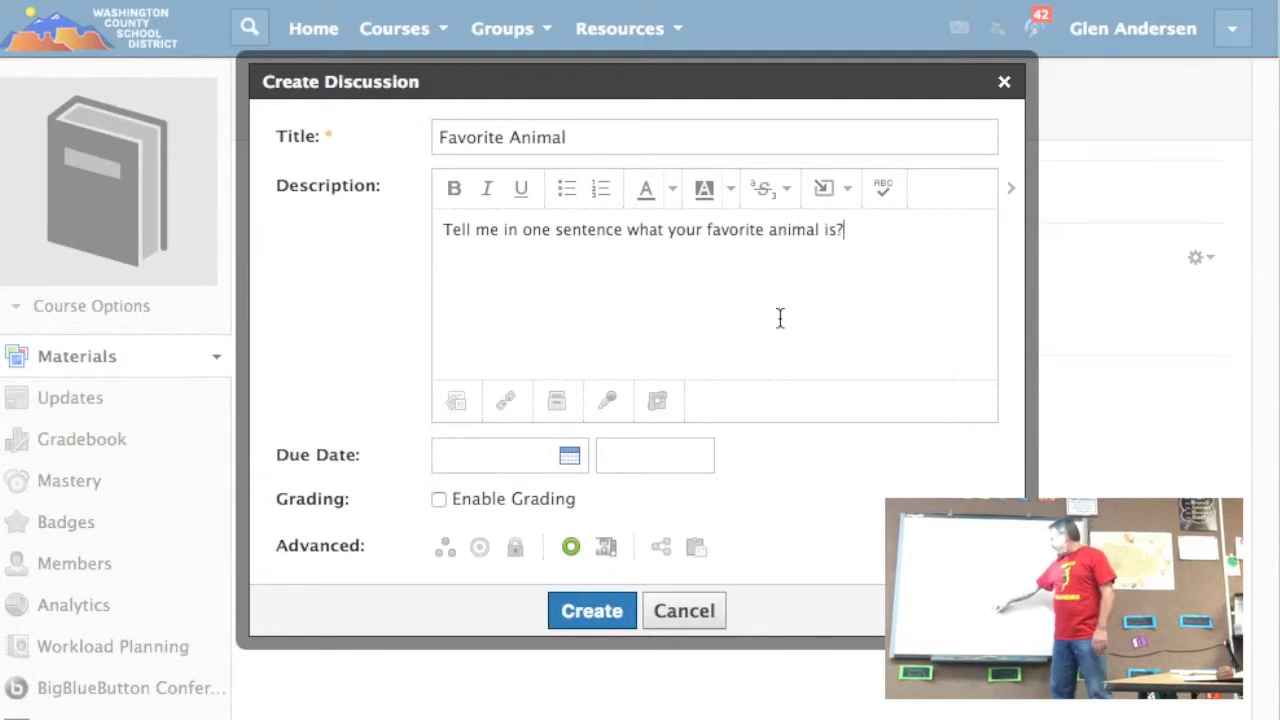
{"action": "left_click", "coordinate": [606, 545]}
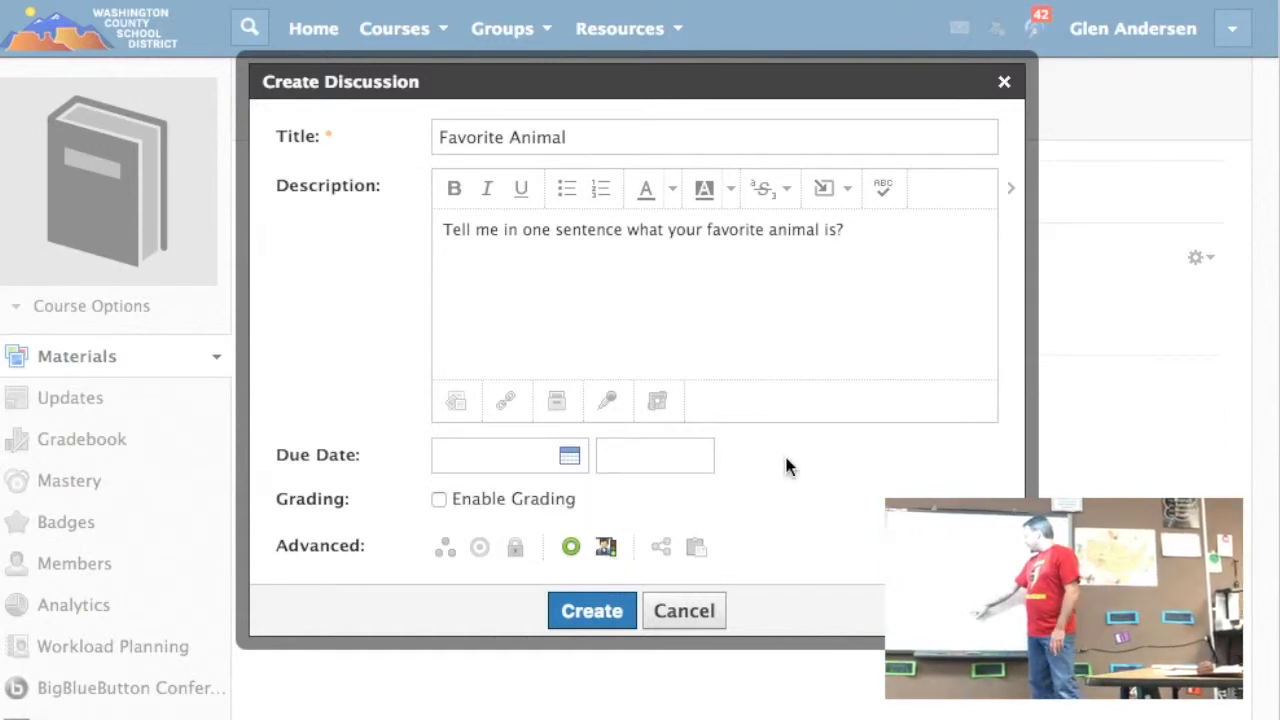
{"action": "left_click", "coordinate": [592, 611]}
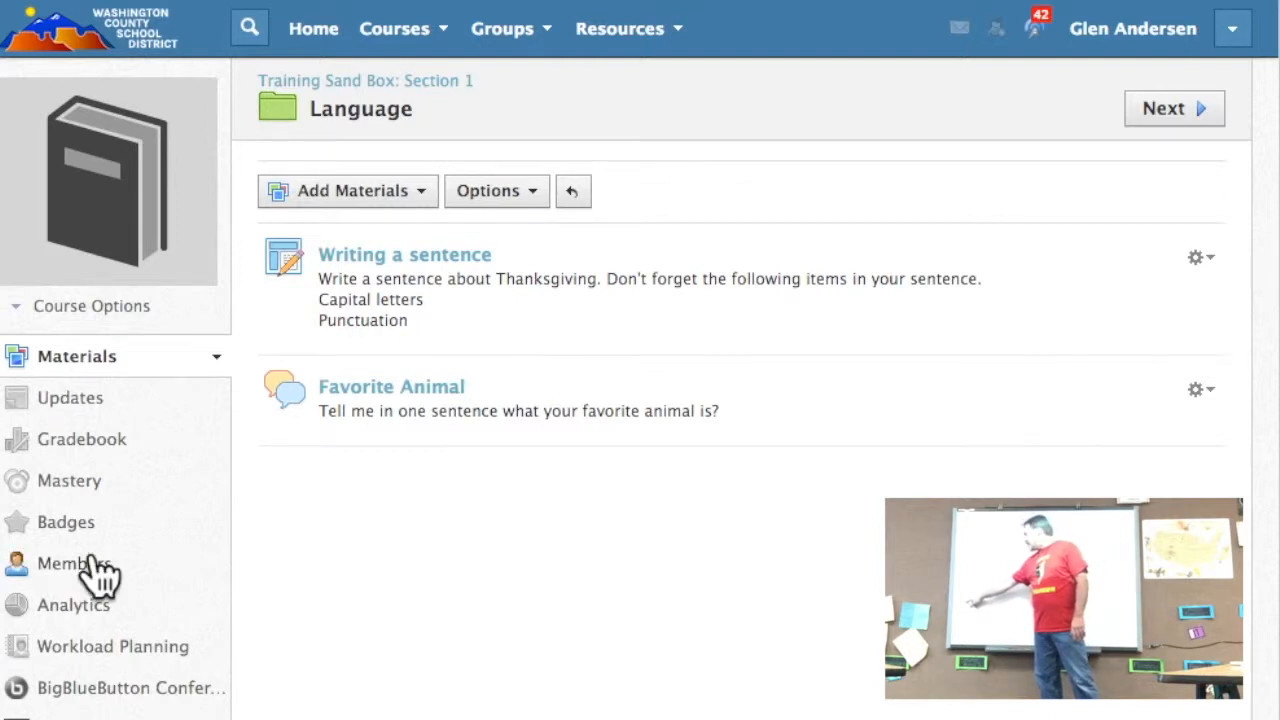
Step: View the Training Sand Box course's members and access code, and check the list of available courses
{"action": "left_click", "coordinate": [100, 575]}
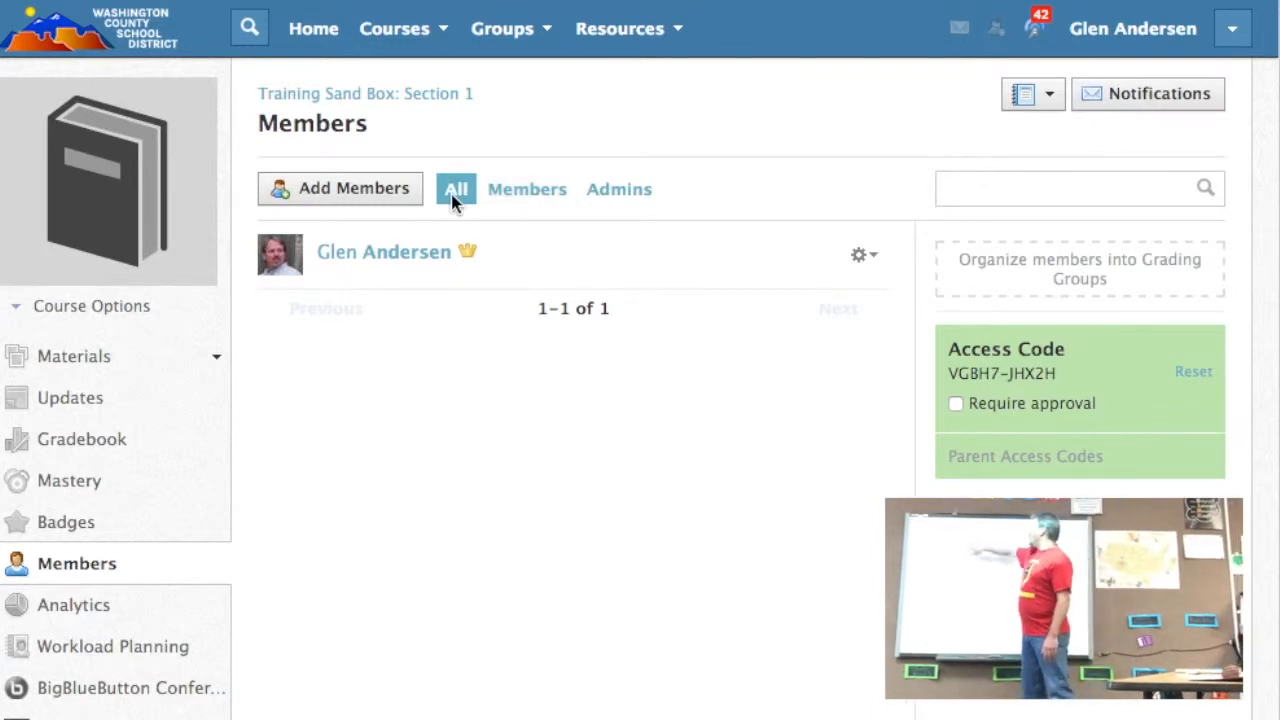
{"action": "left_click", "coordinate": [400, 32]}
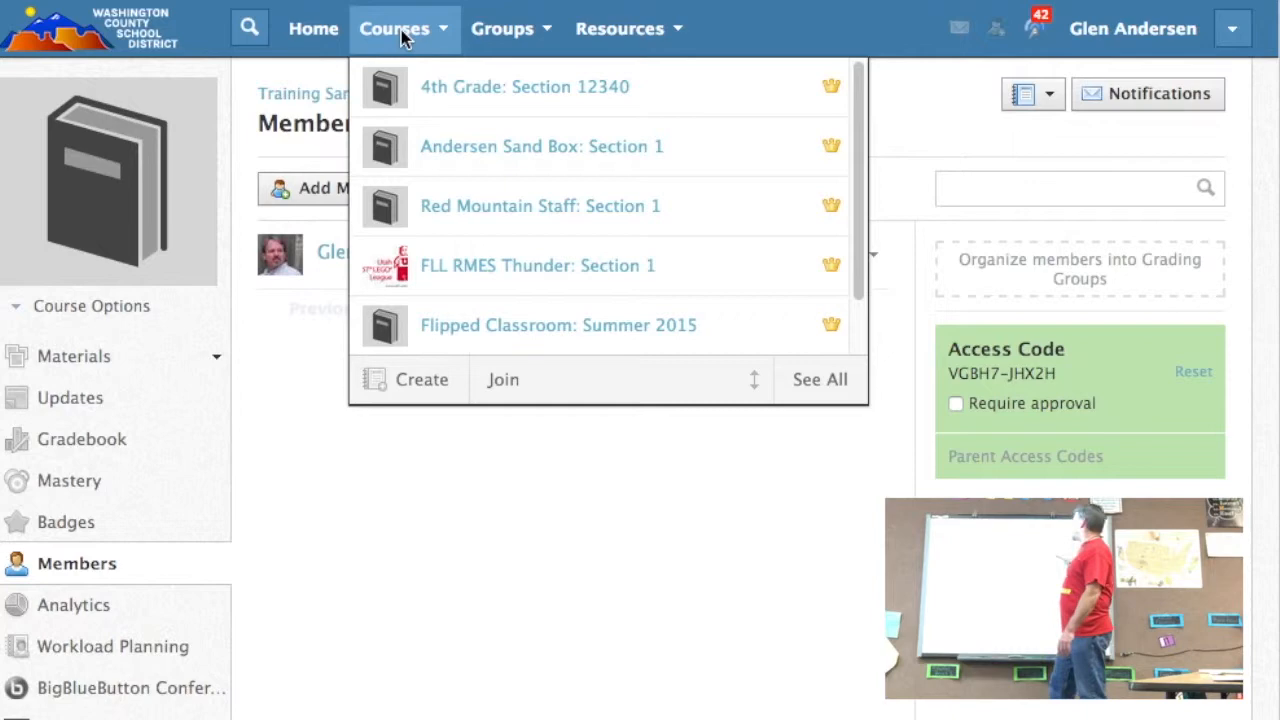
{"action": "left_click", "coordinate": [924, 109]}
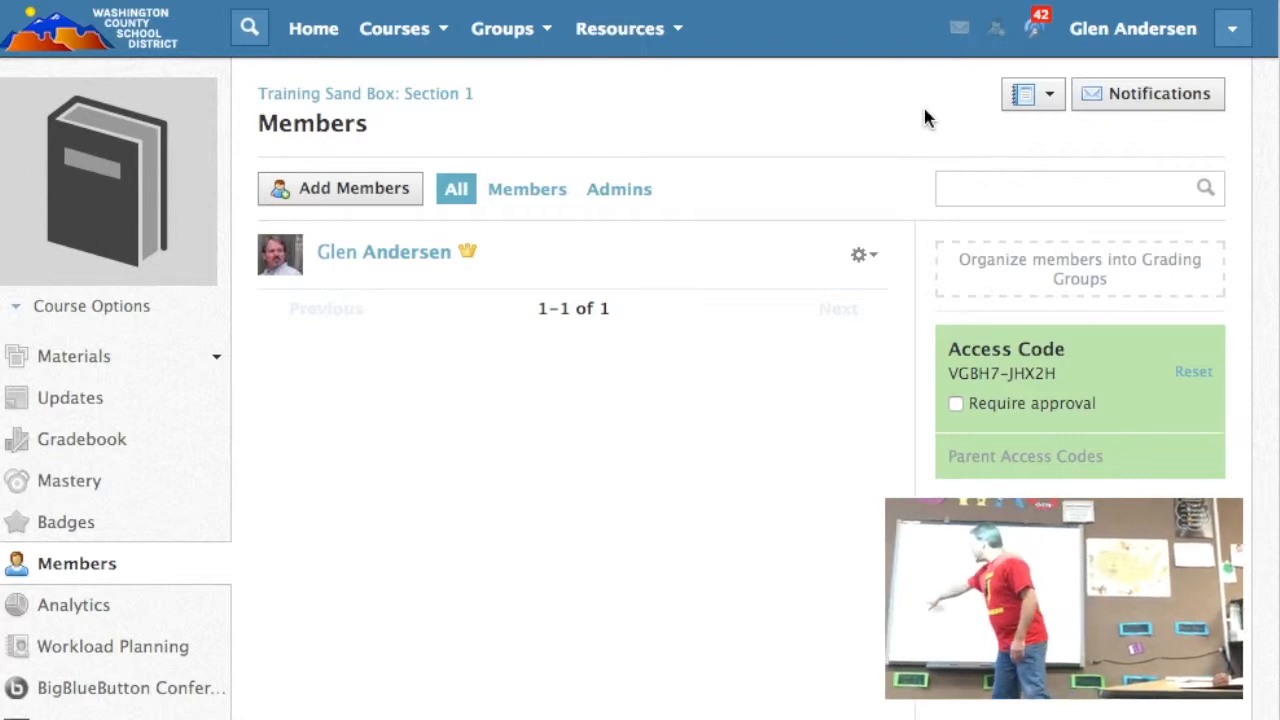
{"action": "left_click", "coordinate": [129, 571]}
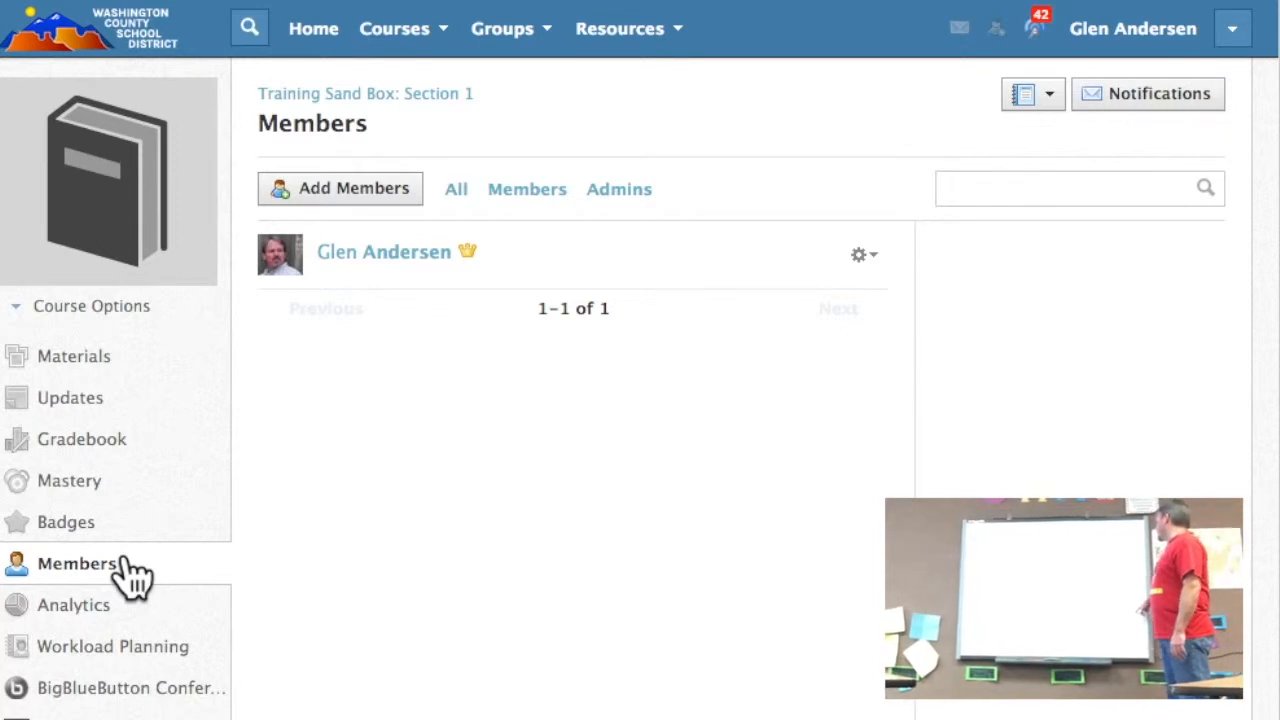
{"action": "left_click", "coordinate": [404, 38]}
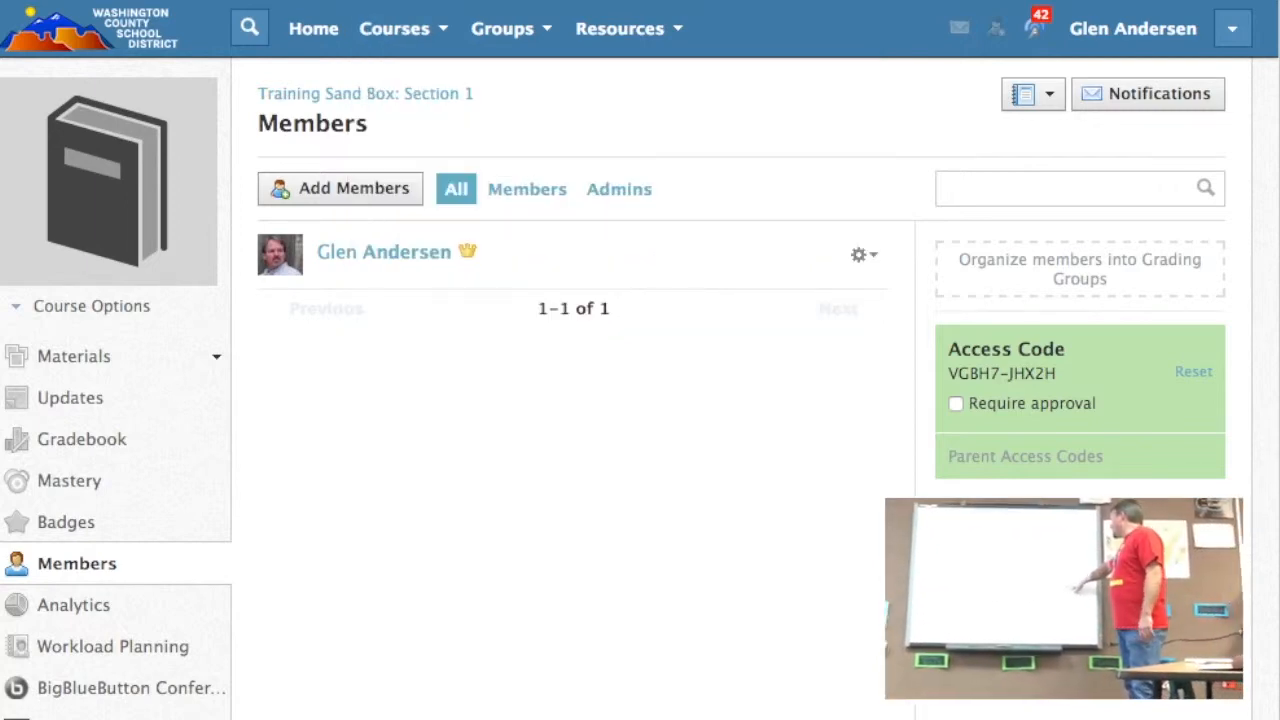
{"action": "mouse_move", "coordinate": [1068, 458]}
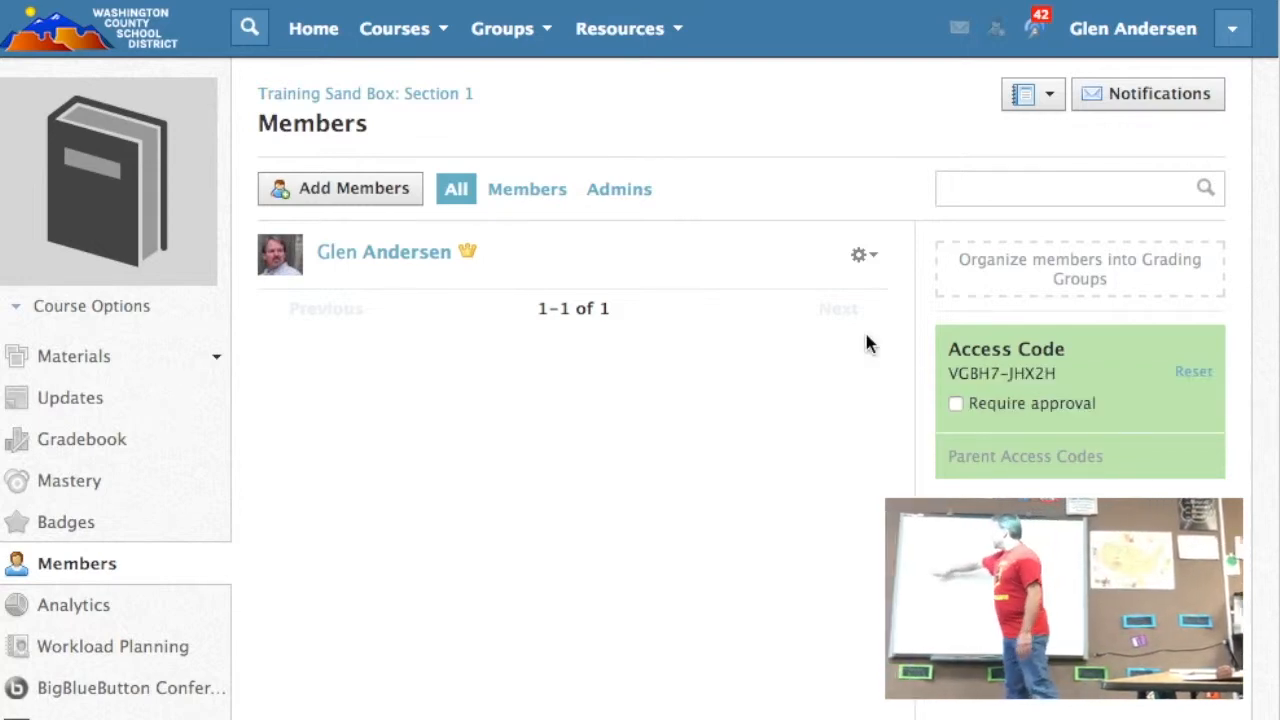
Step: Create a test/quiz named "Sentence Quiz" in the course's Language folder
{"action": "left_click", "coordinate": [145, 375]}
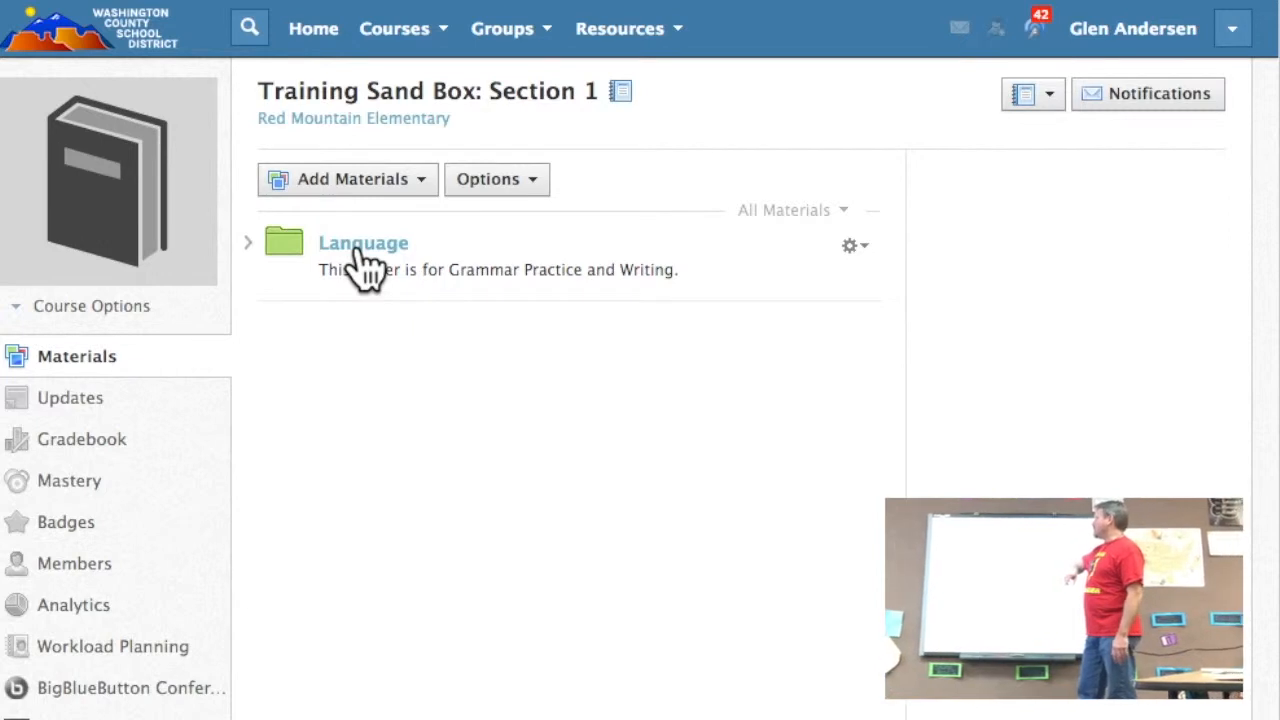
{"action": "left_click", "coordinate": [360, 250]}
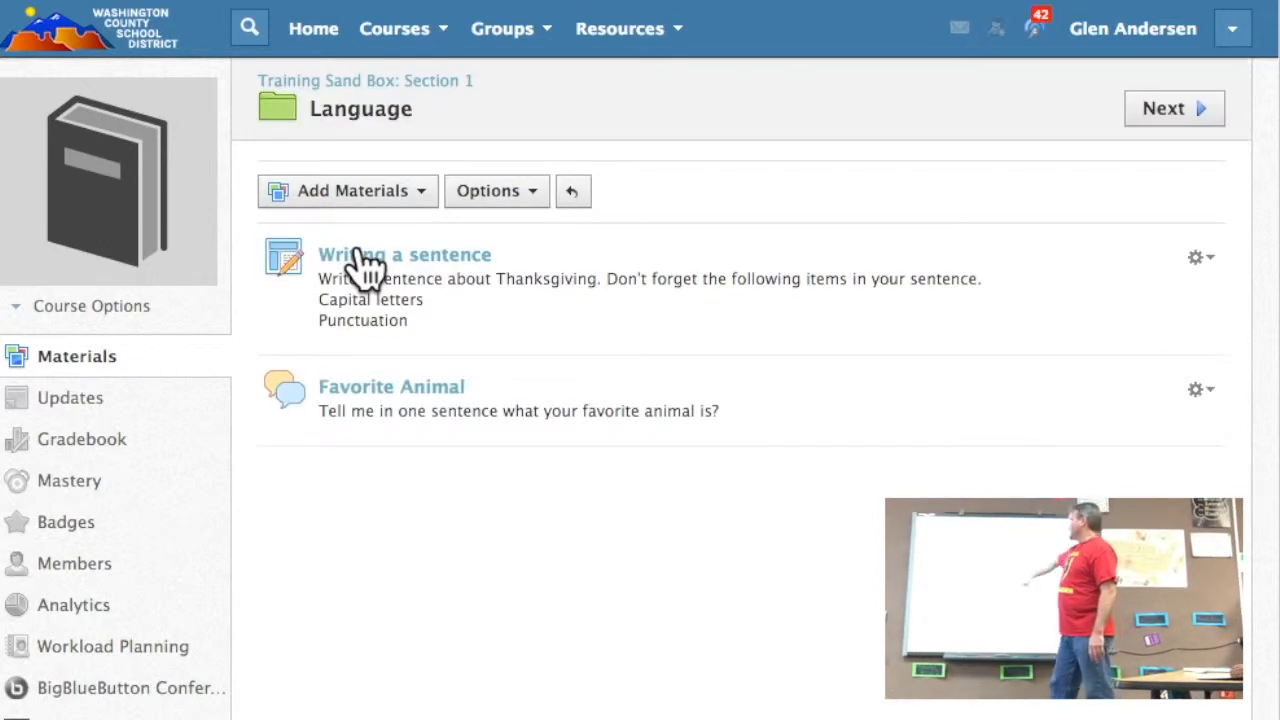
{"action": "left_click", "coordinate": [420, 200]}
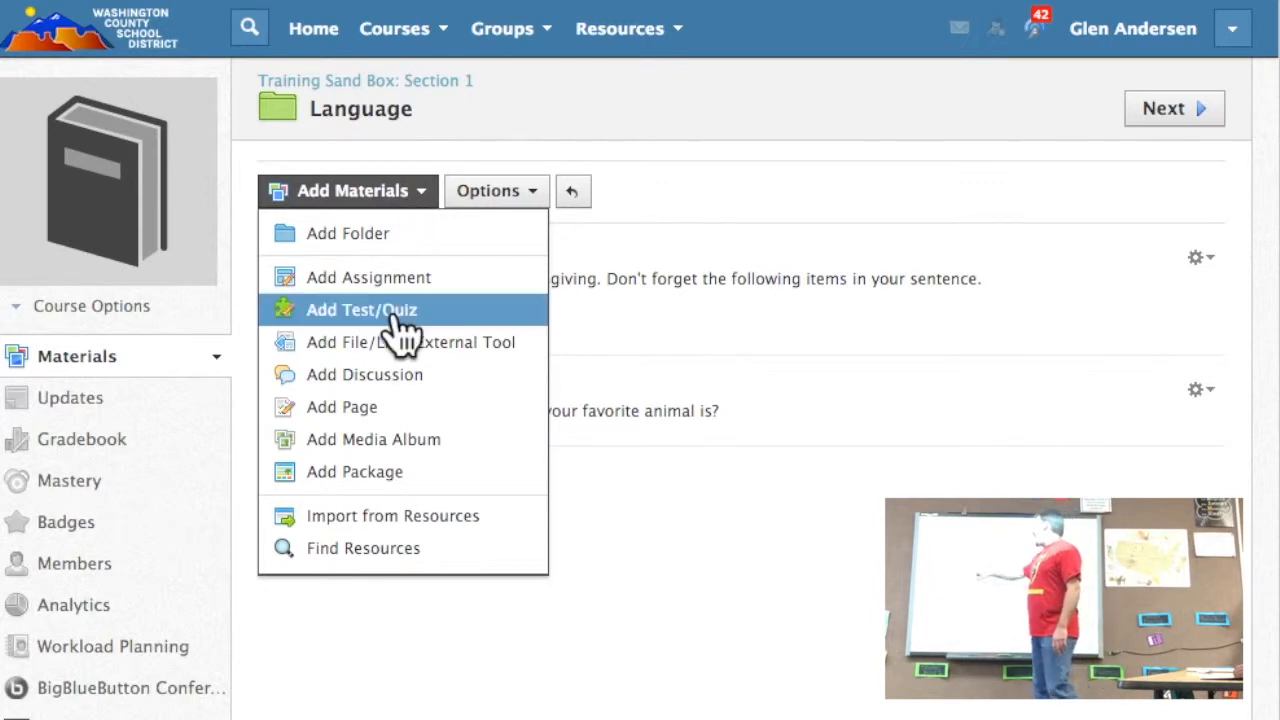
{"action": "left_click", "coordinate": [395, 312]}
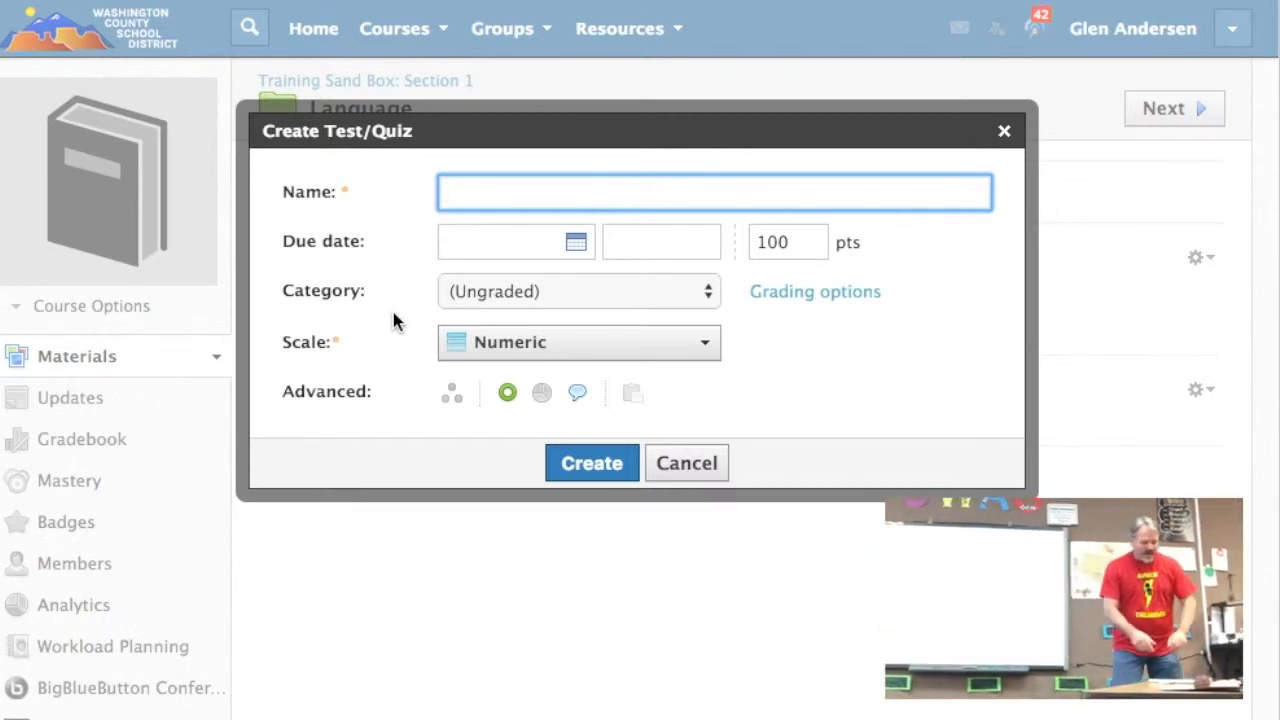
{"action": "type", "text": "Sentence Quiz"}
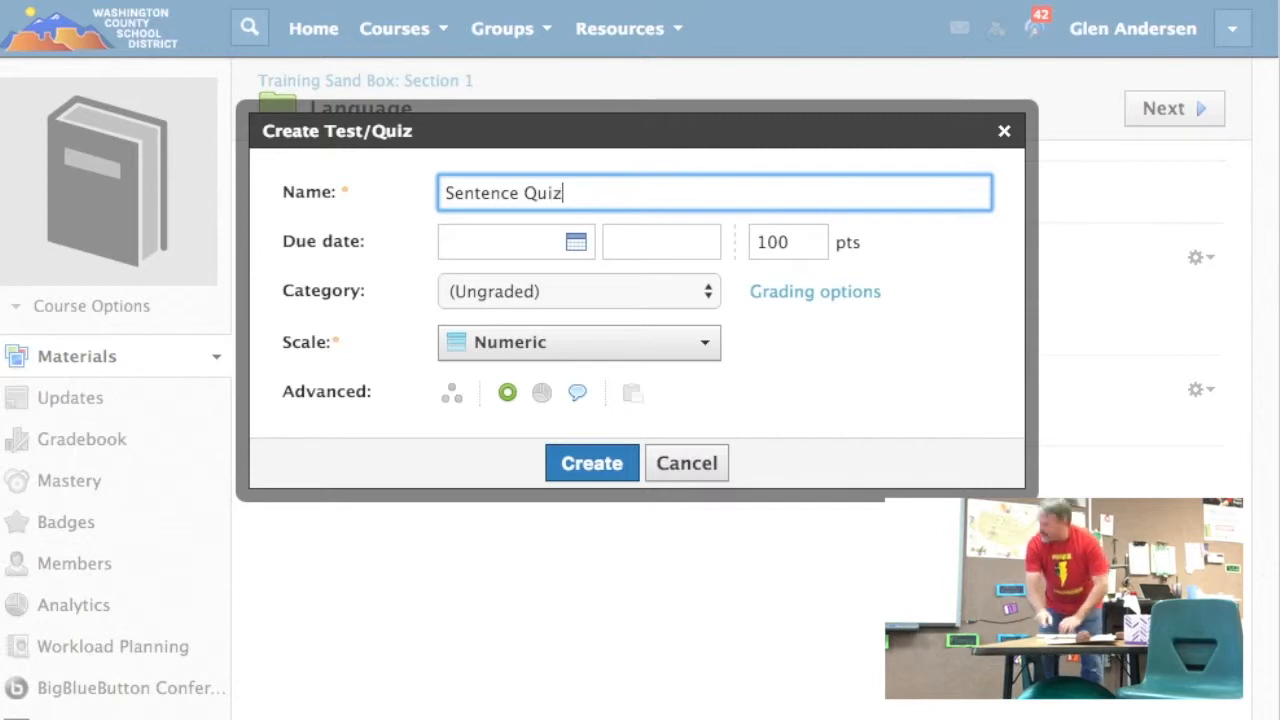
{"action": "key", "text": "Return"}
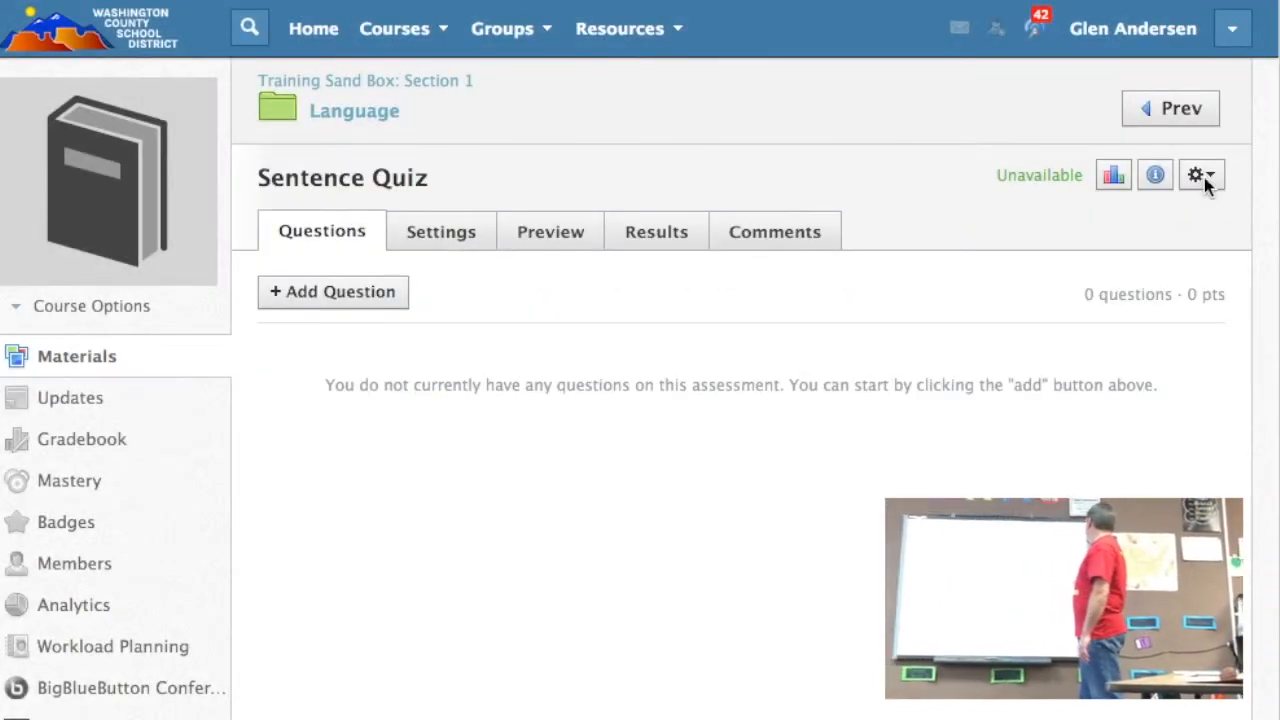
Step: Edit the Sentence Quiz to disable comments, keep its category as (Ungraded), and save the changes
{"action": "left_click", "coordinate": [1204, 177]}
{"action": "left_click", "coordinate": [1100, 220]}
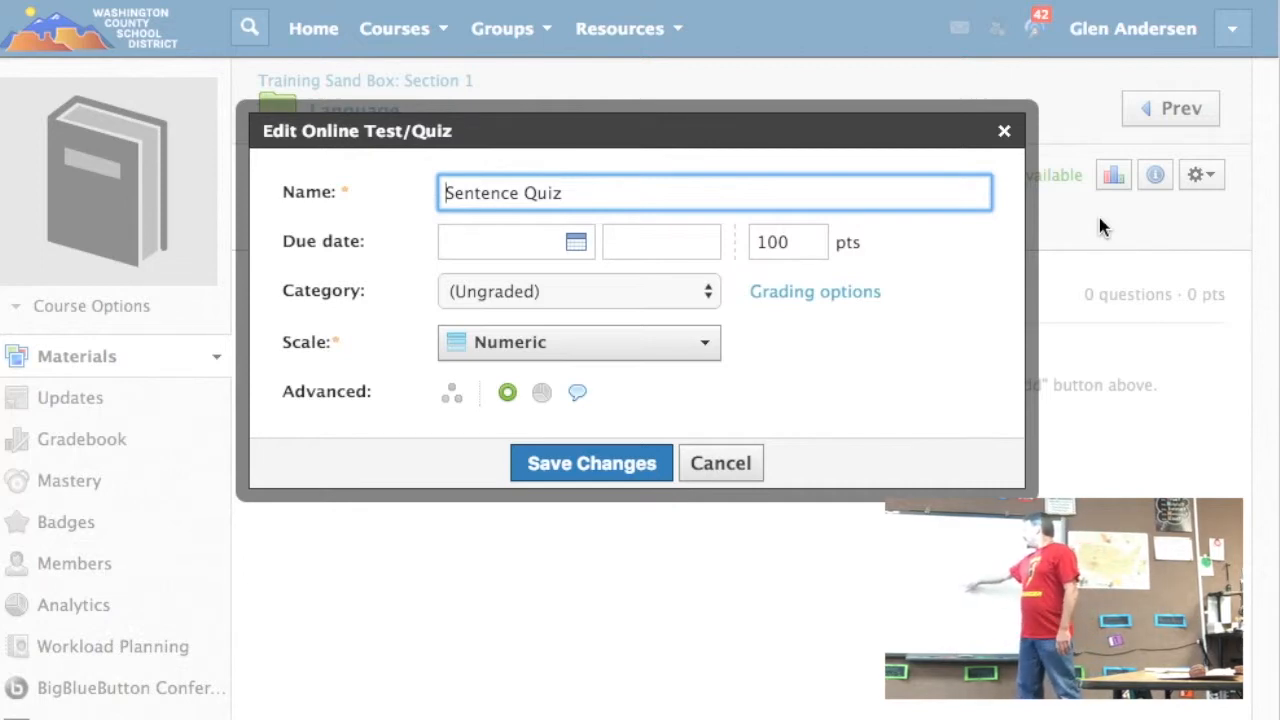
{"action": "left_click", "coordinate": [578, 393]}
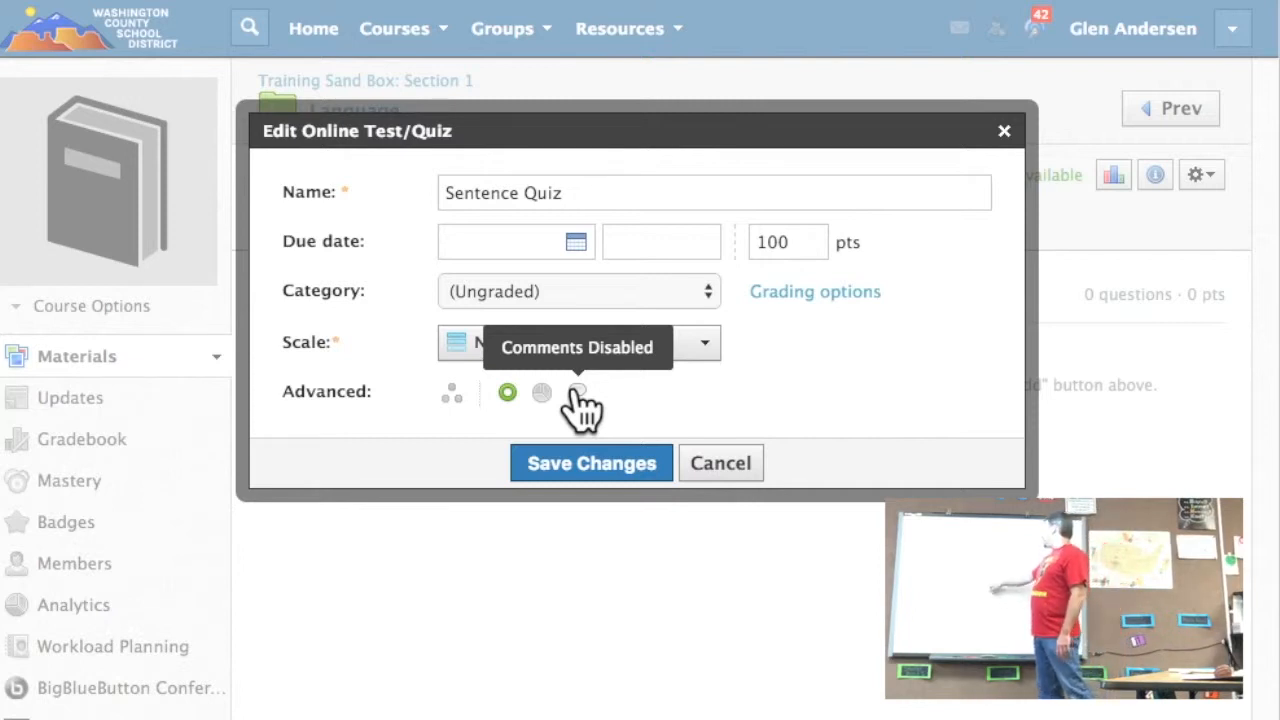
{"action": "left_click", "coordinate": [675, 289]}
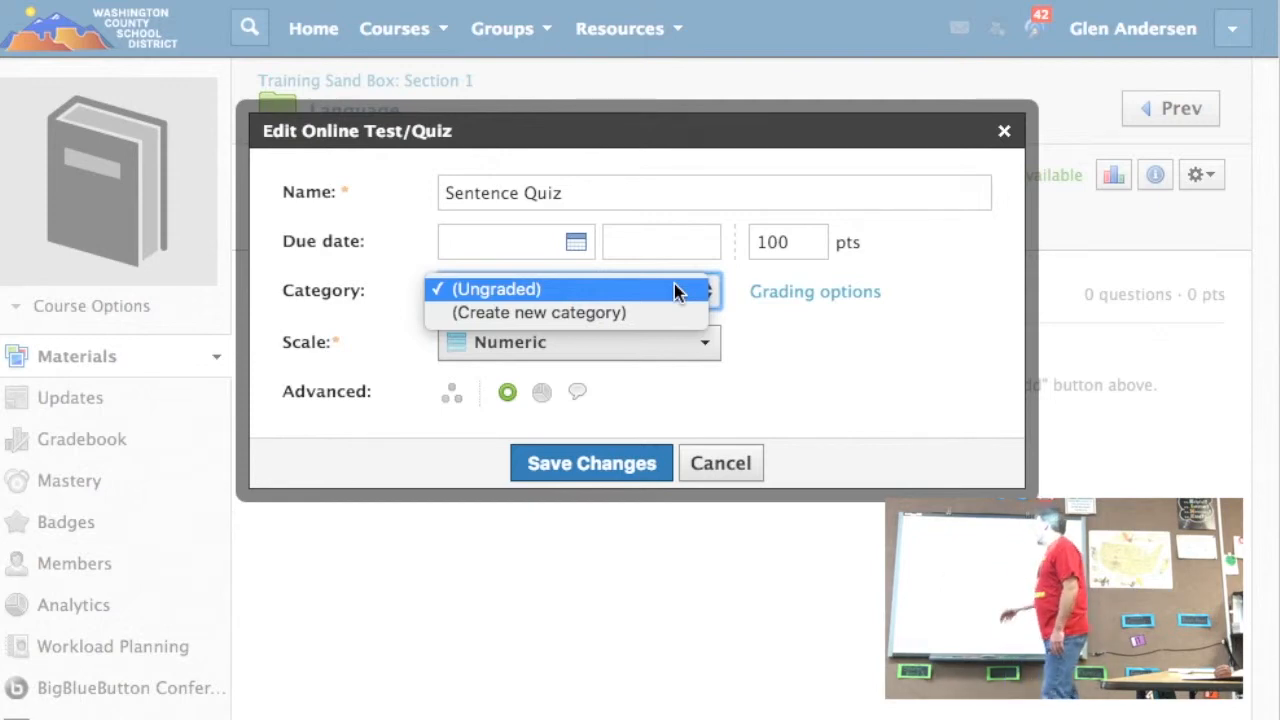
{"action": "left_click", "coordinate": [676, 290]}
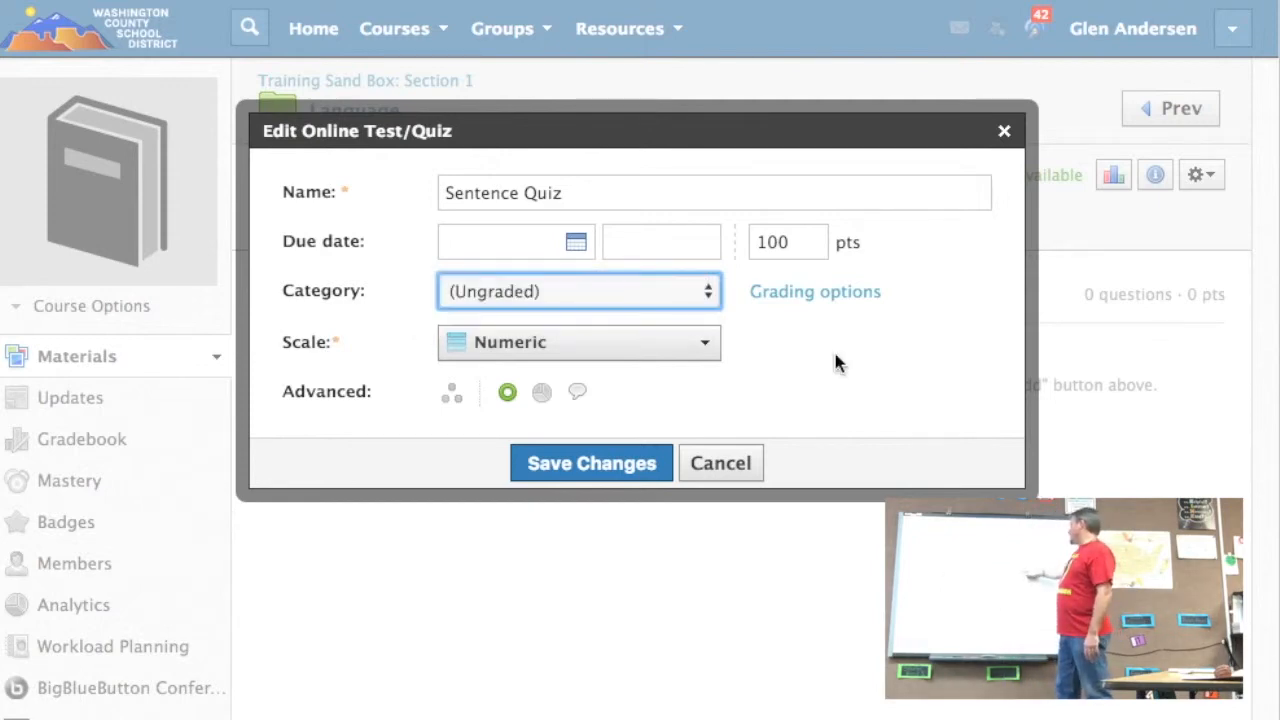
{"action": "left_click", "coordinate": [620, 466]}
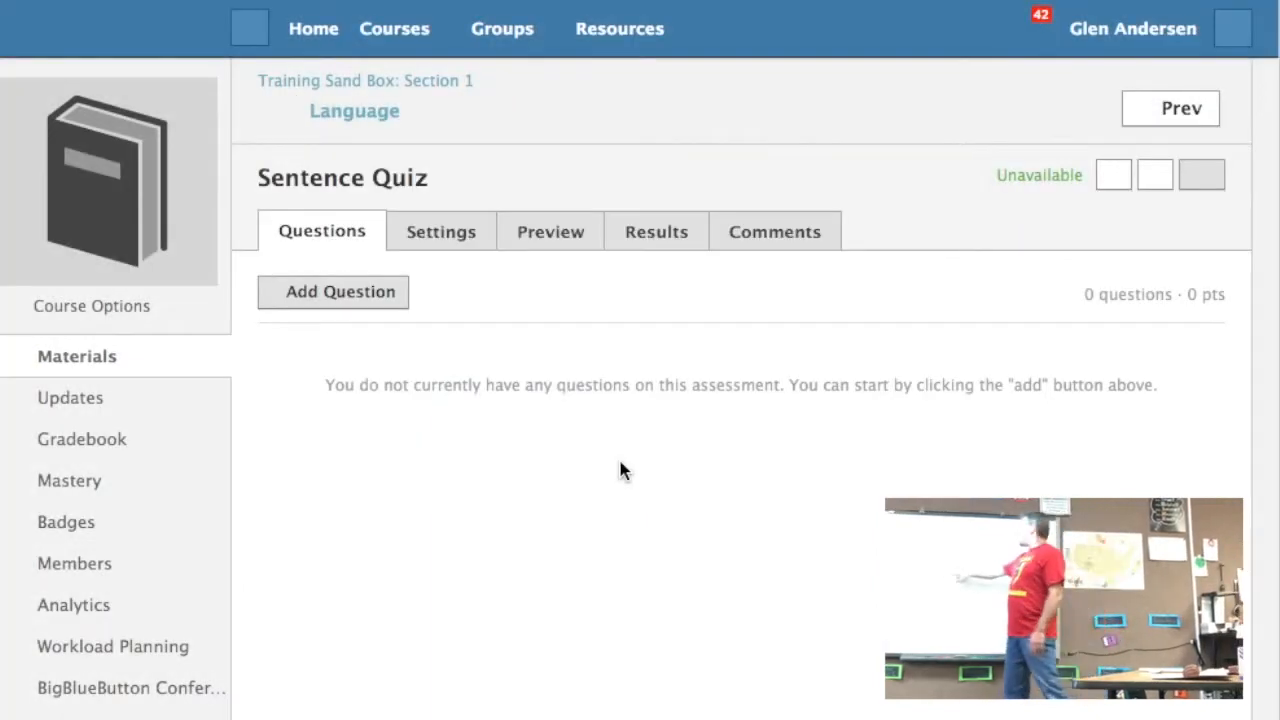
Step: Look at the blank Short-Answer/Essay question form for the Sentence Quiz and review the availability options in the quiz settings
{"action": "left_click", "coordinate": [367, 296]}
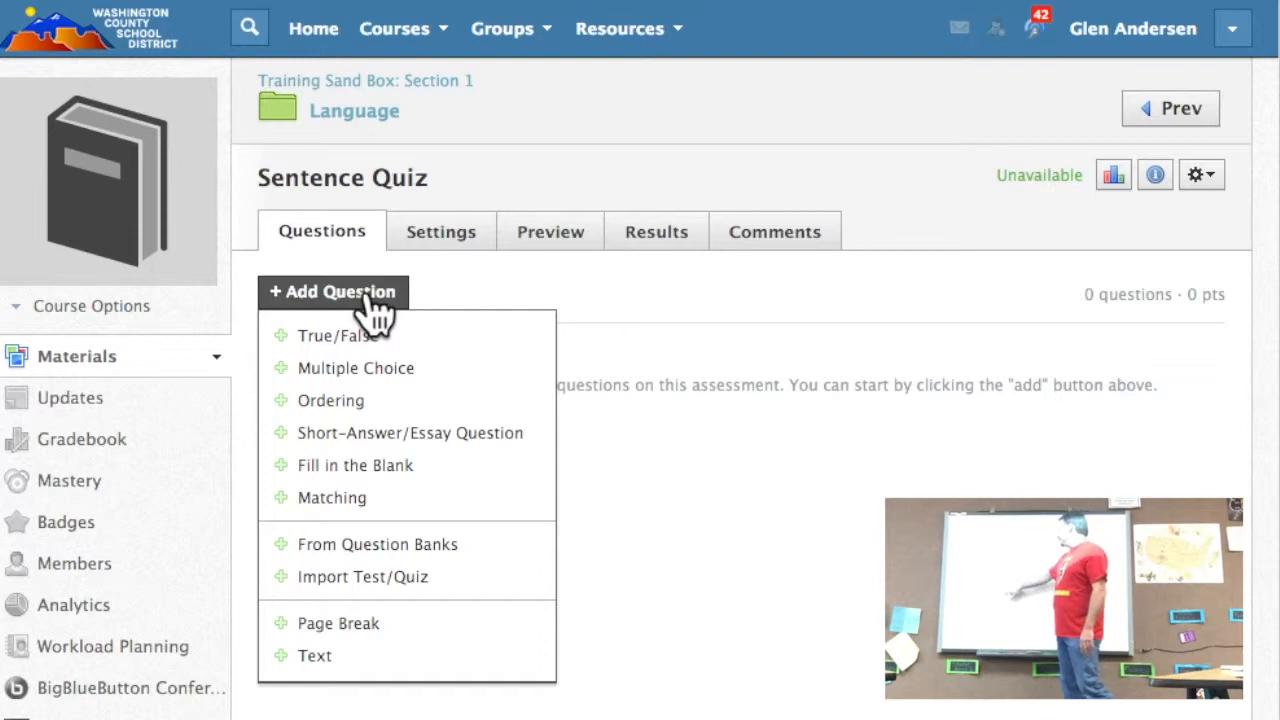
{"action": "left_click", "coordinate": [412, 431]}
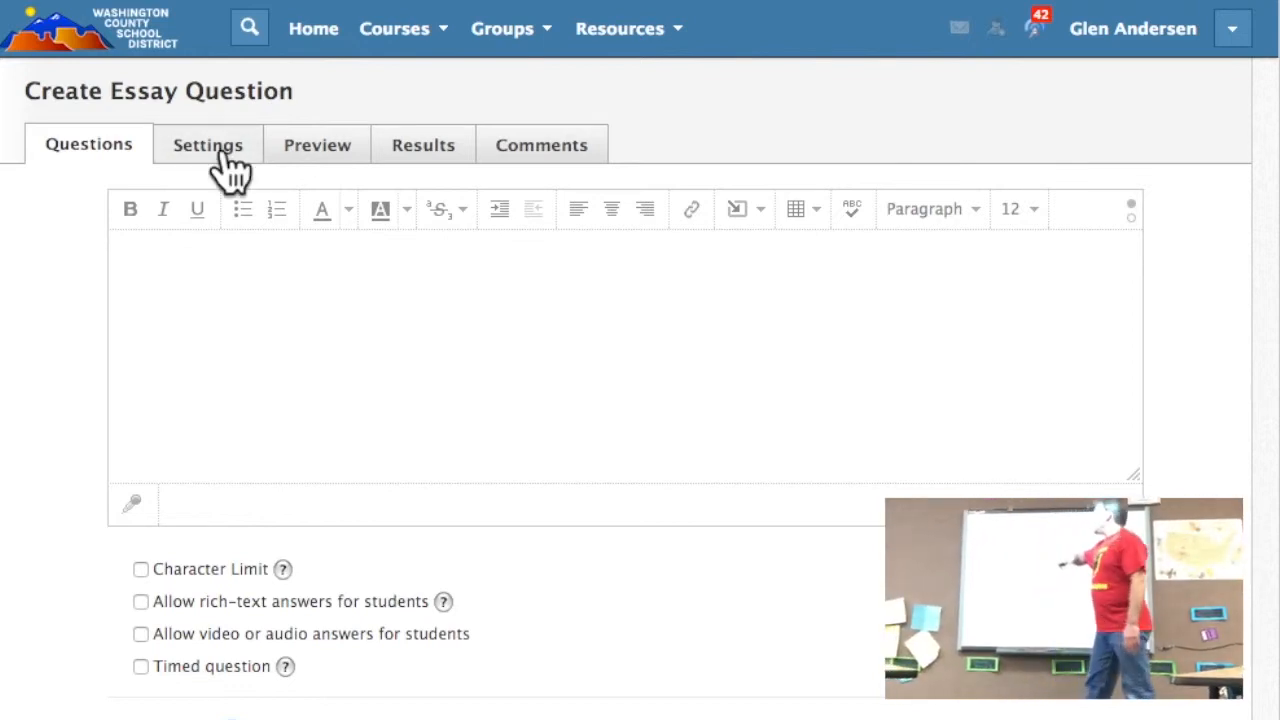
{"action": "left_click", "coordinate": [222, 154]}
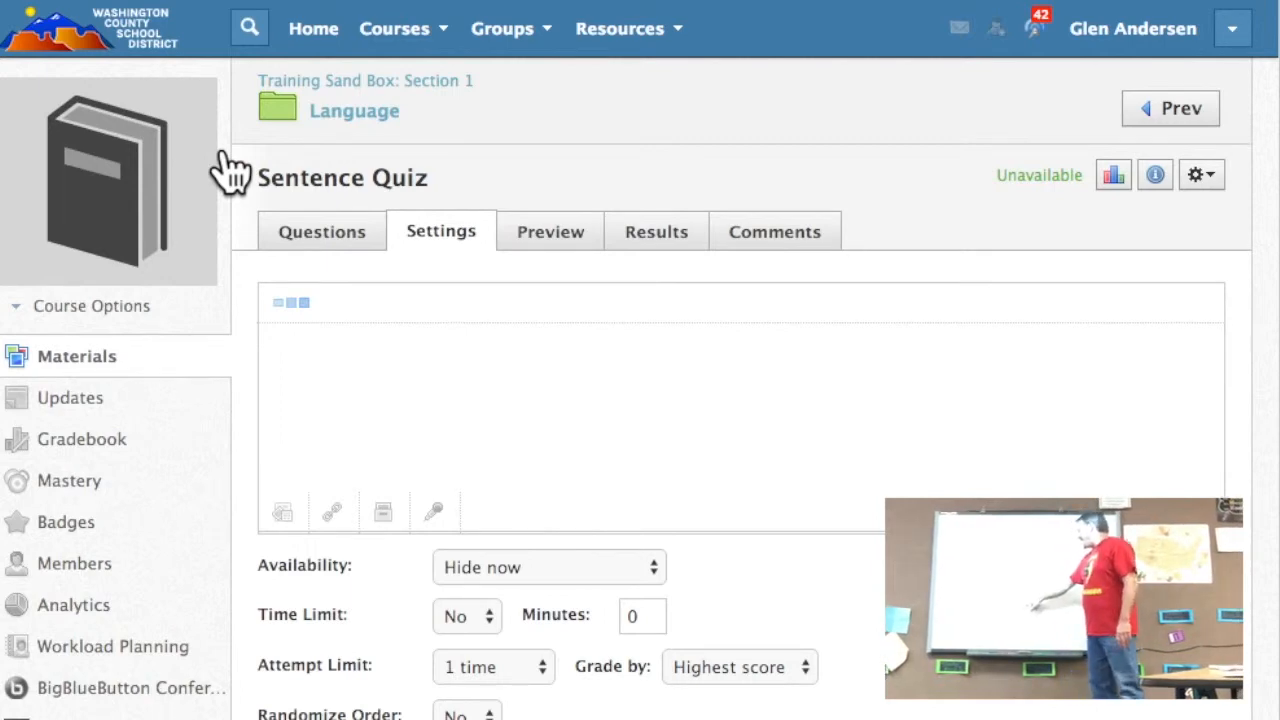
{"action": "left_click", "coordinate": [650, 570]}
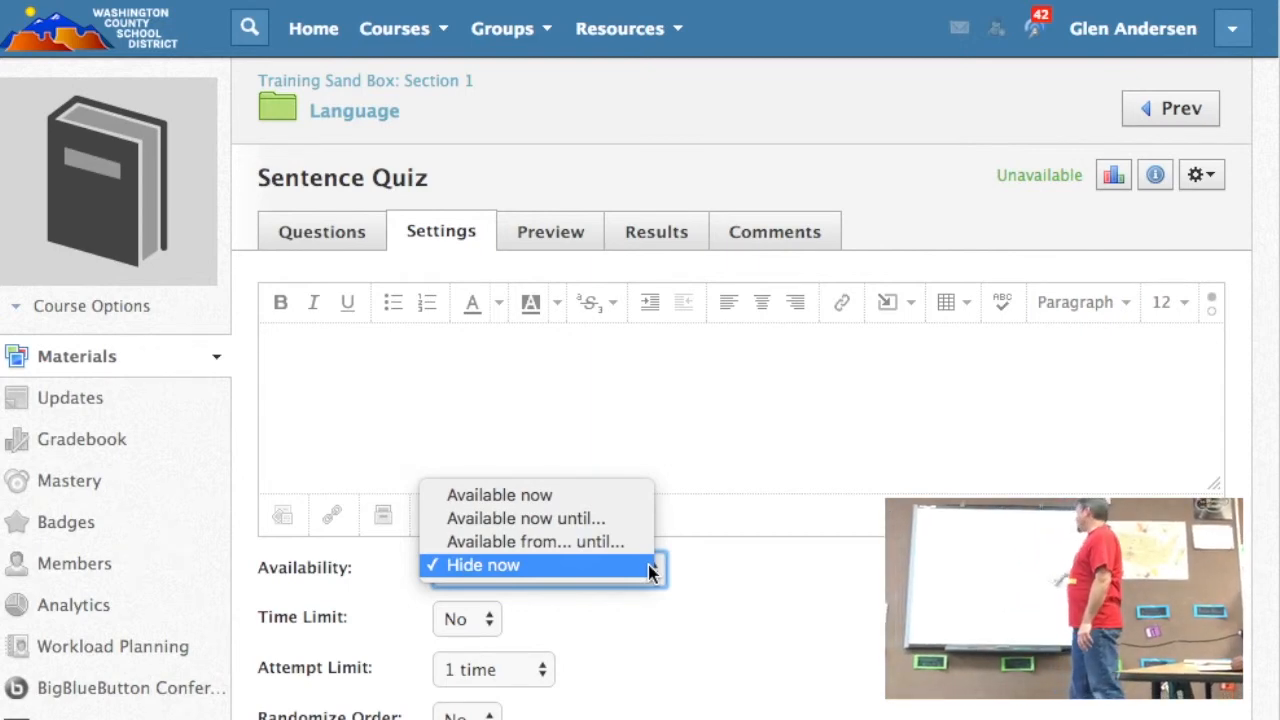
{"action": "left_click", "coordinate": [649, 570]}
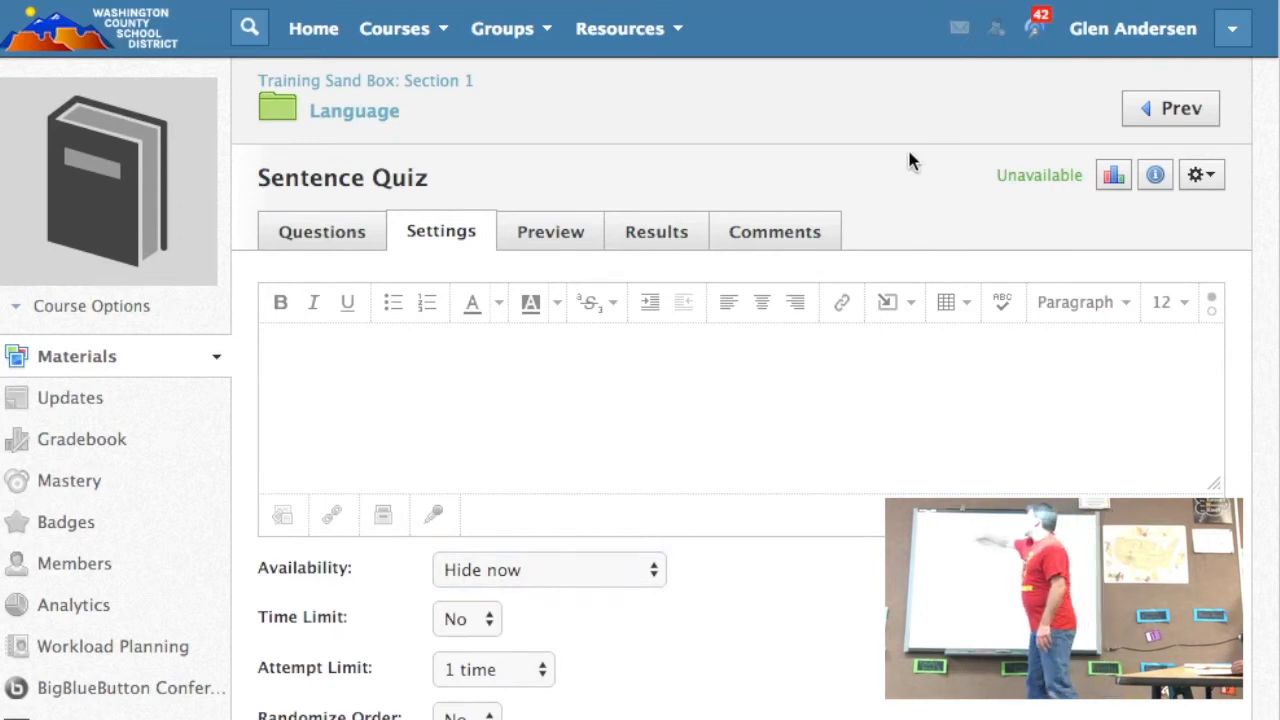
Step: Switch to the teacher's own Sand Box: Section 1 course to view its materials
{"action": "left_click", "coordinate": [397, 28]}
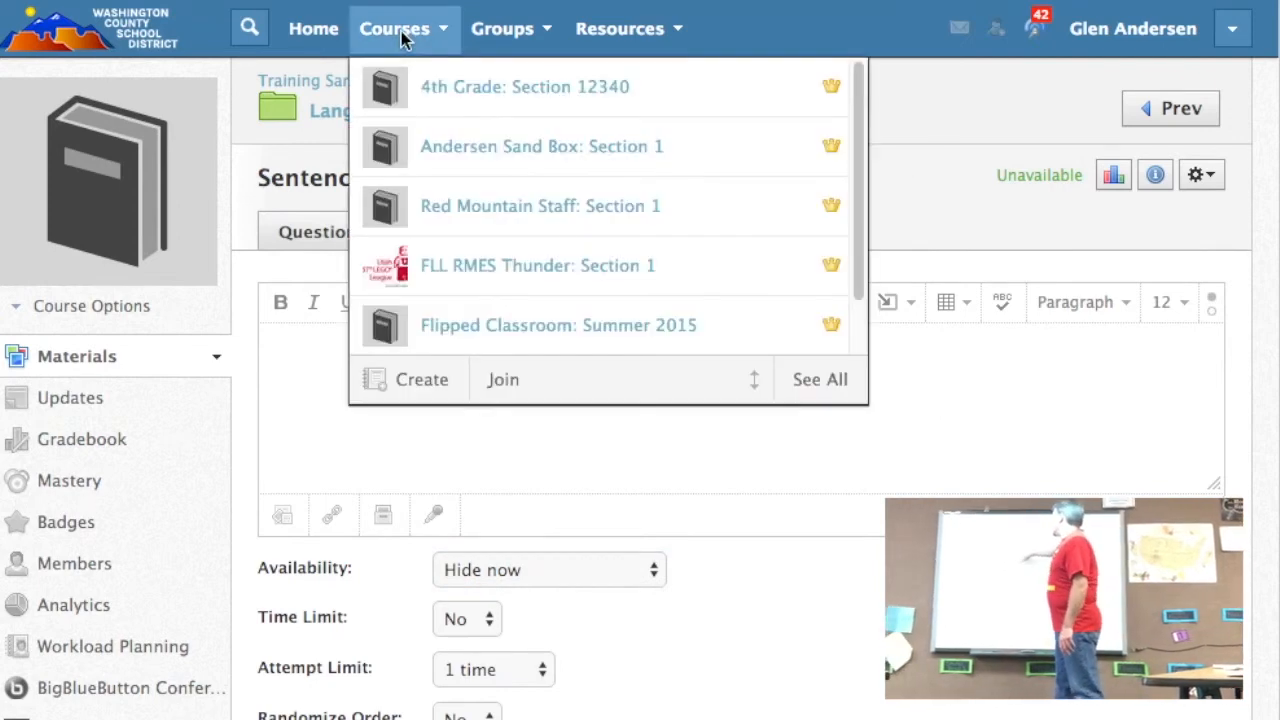
{"action": "left_click", "coordinate": [635, 160]}
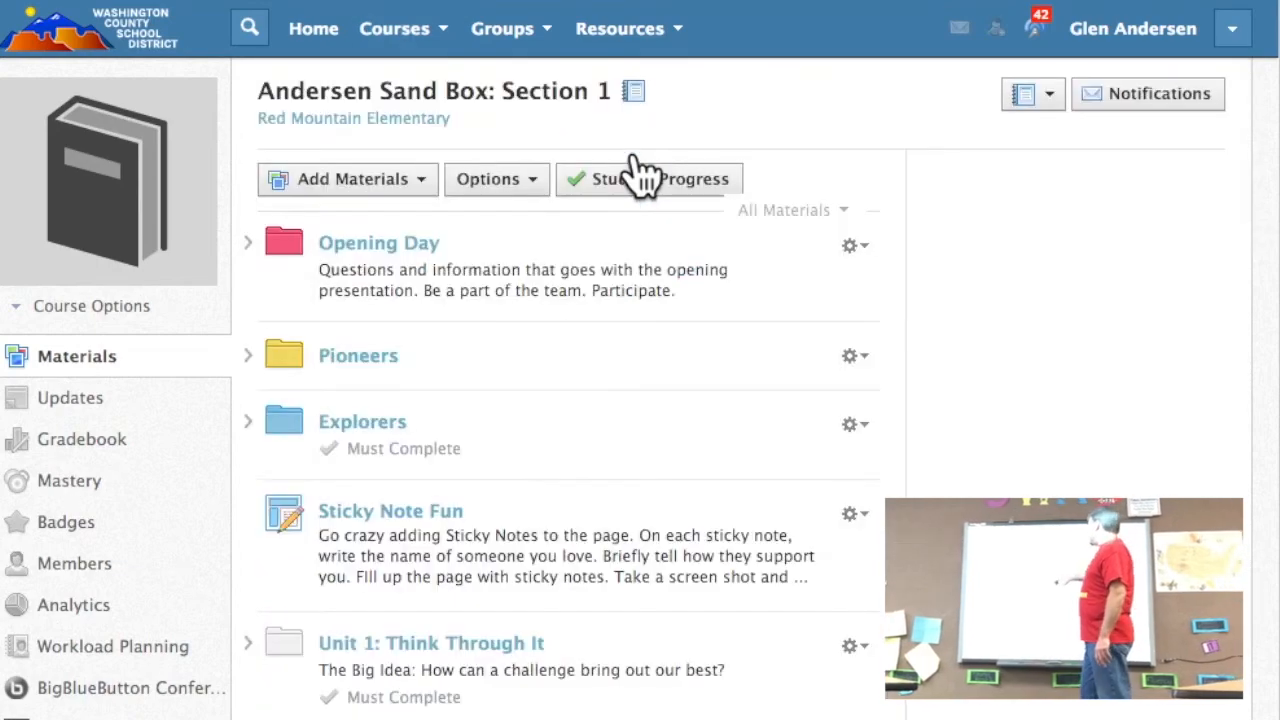